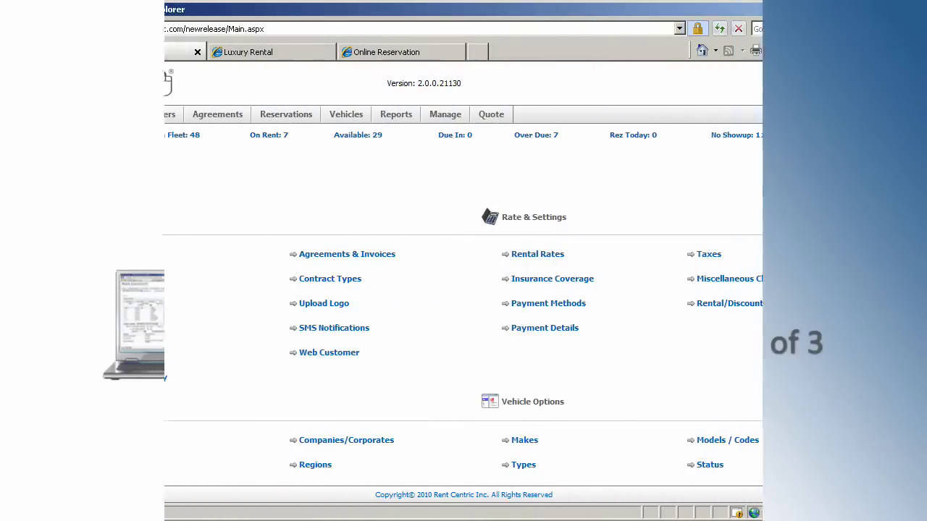
Open Web Customer Reservation Setup and highlight the Vehicle Unavailable Message label
left_click(346, 355)
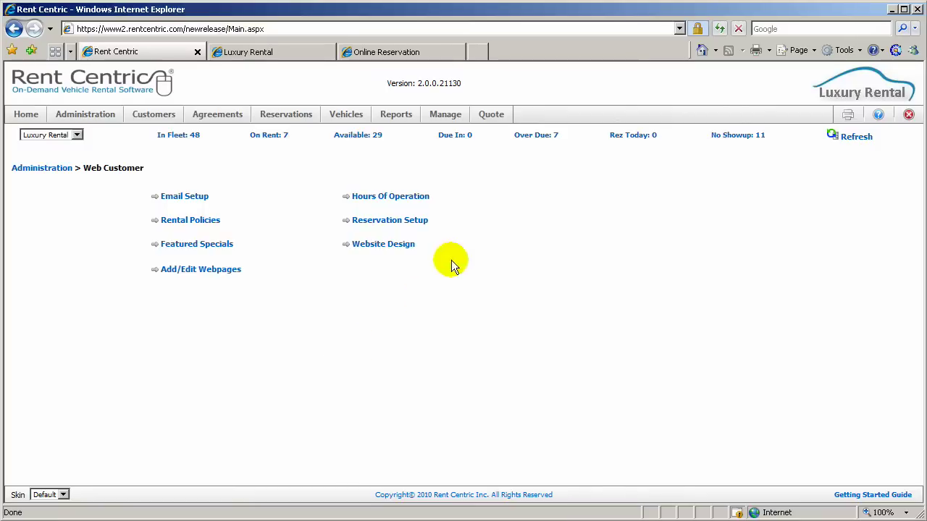
left_click(373, 221)
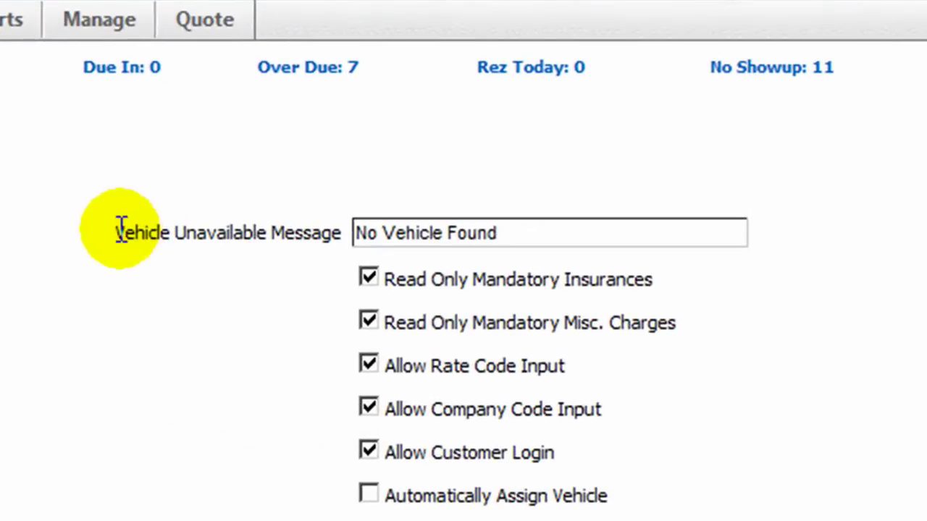
left_click_drag(456, 207, 469, 207)
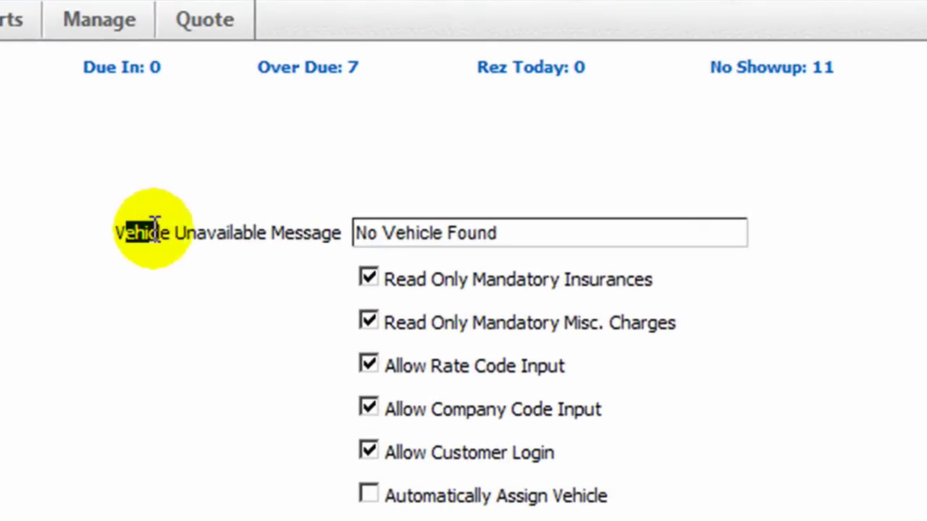
left_click_drag(155, 230, 268, 233)
left_click(186, 286)
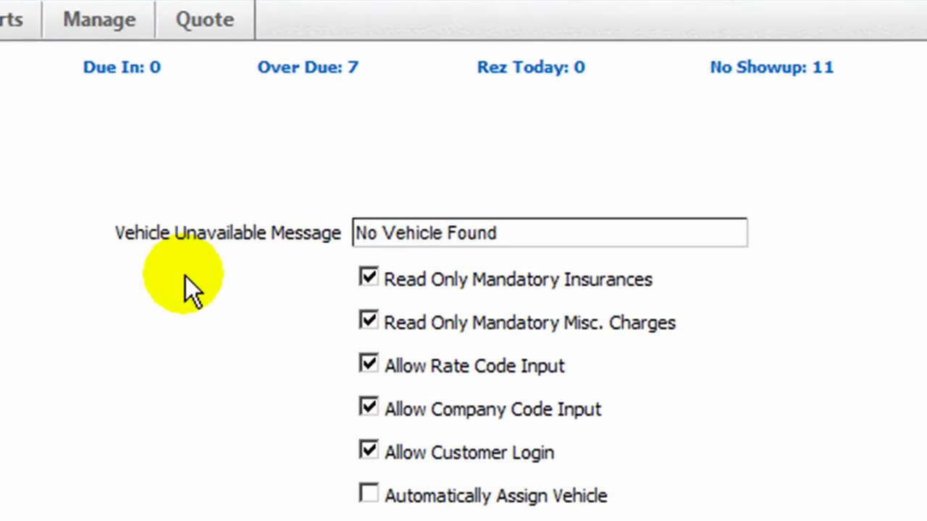
Select the 'No Vehicle Found' message text
left_click_drag(522, 233, 353, 233)
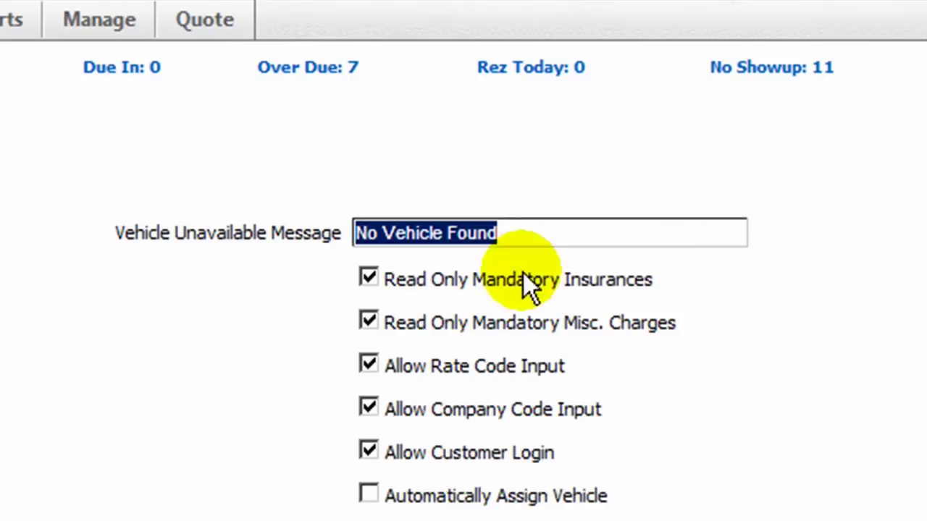
left_click(542, 231)
left_click_drag(543, 232, 355, 233)
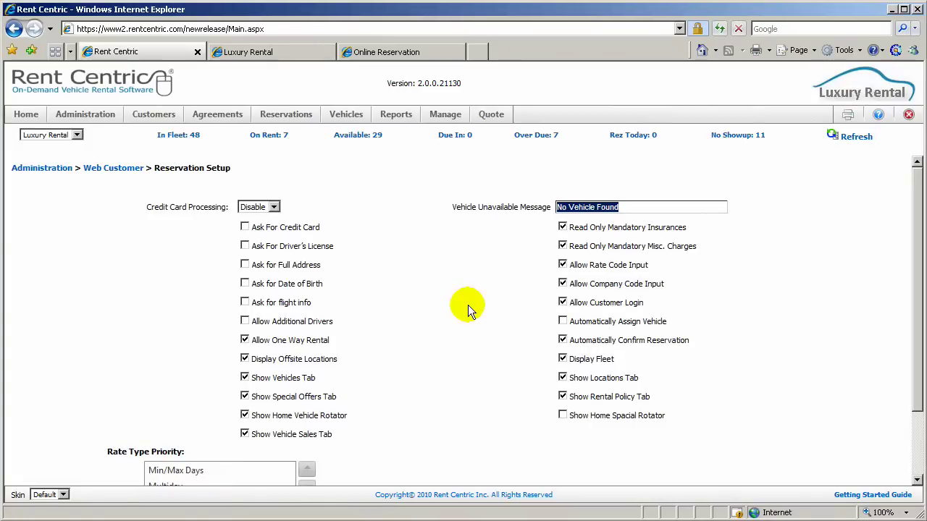
Return to the Web Customer links and switch to the Luxury Rental customer site
left_click(113, 167)
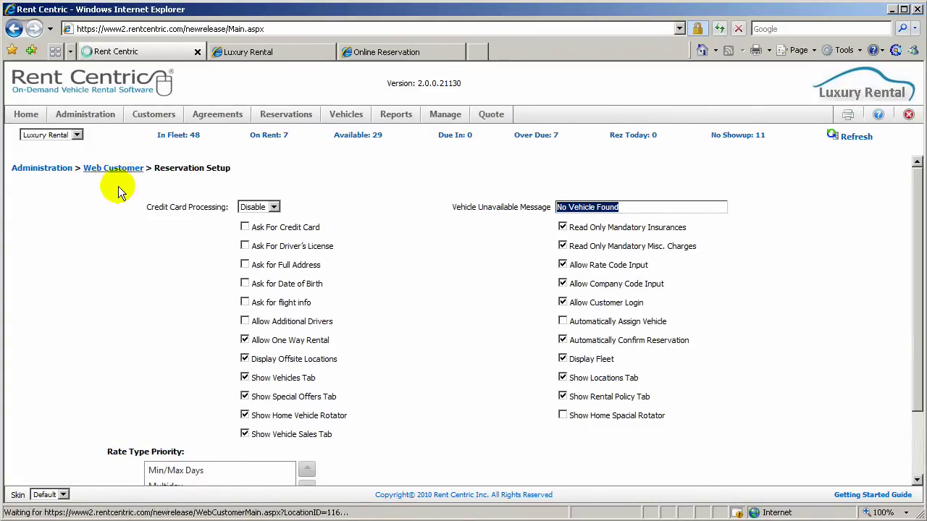
left_click(262, 53)
left_click(280, 204)
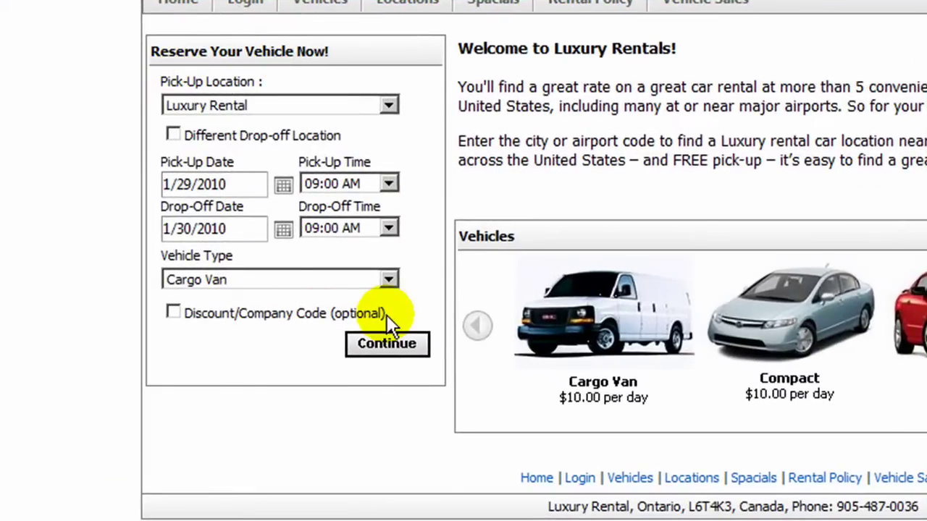
Toggle Different Drop-off Location back off and keep Cargo Van as the vehicle type
left_click(173, 136)
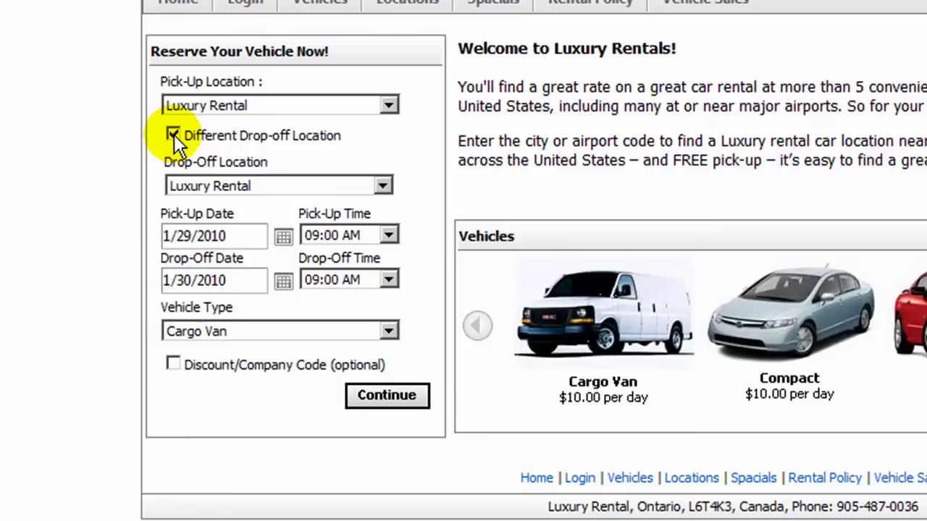
left_click(173, 136)
left_click(174, 136)
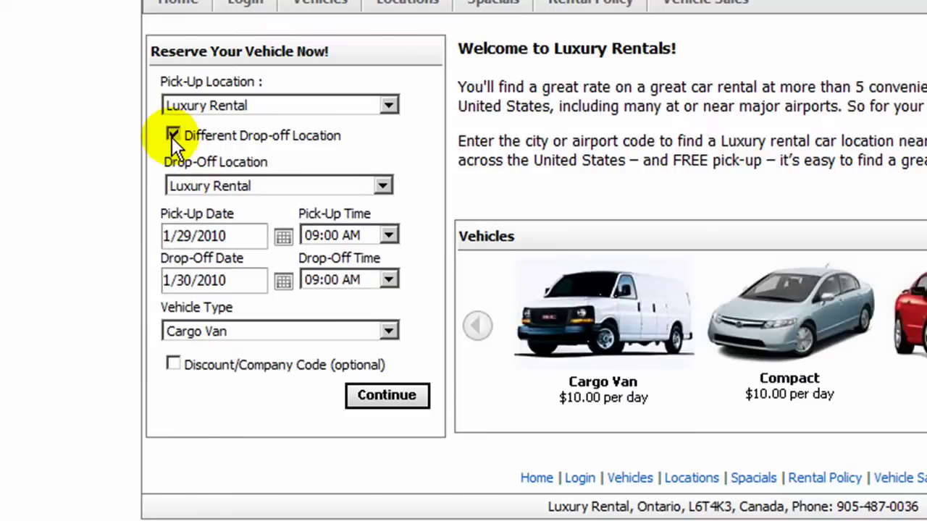
left_click(173, 136)
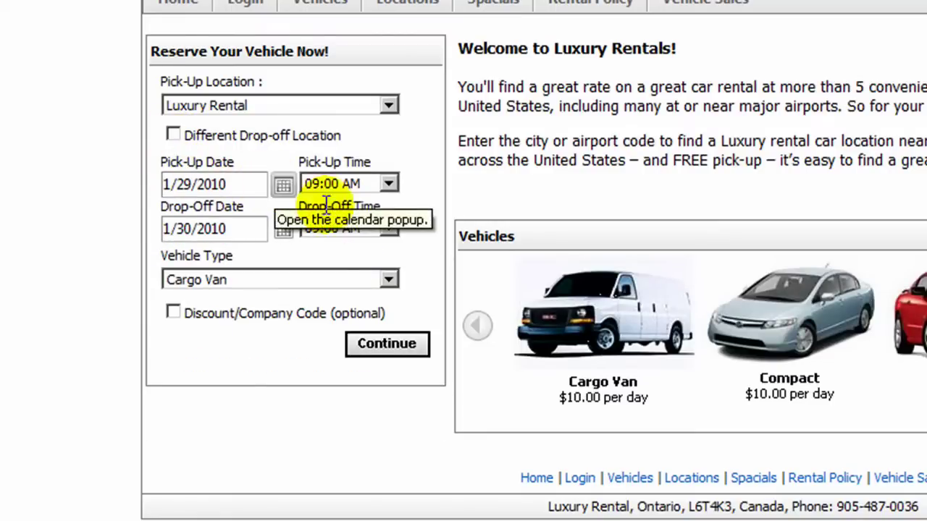
left_click(271, 281)
left_click(262, 297)
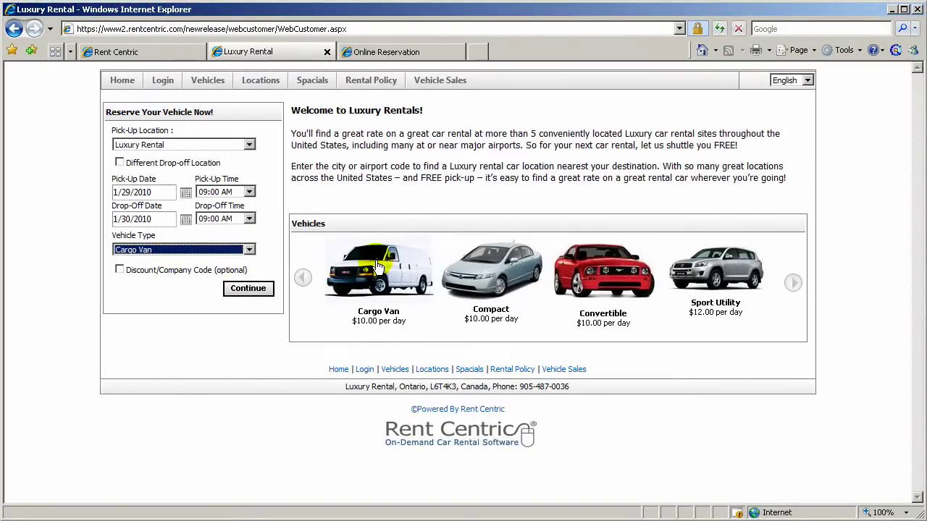
Turn off Show Home Vehicle Rotator, save, and reload the Luxury Rental home page
left_click(161, 52)
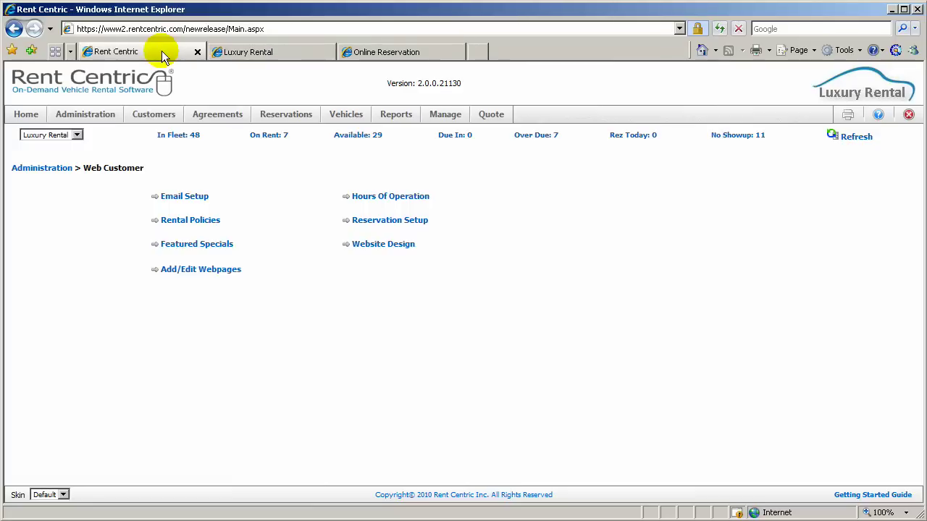
left_click(383, 225)
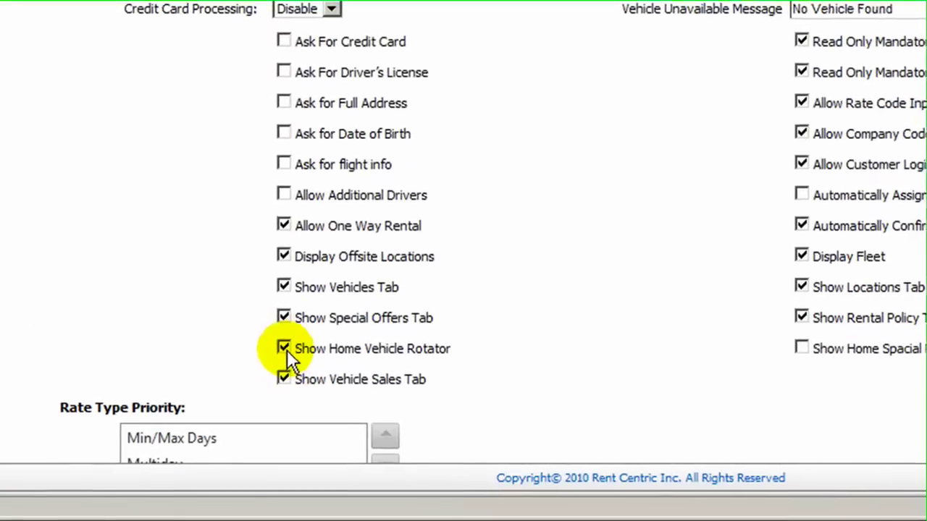
left_click(283, 348)
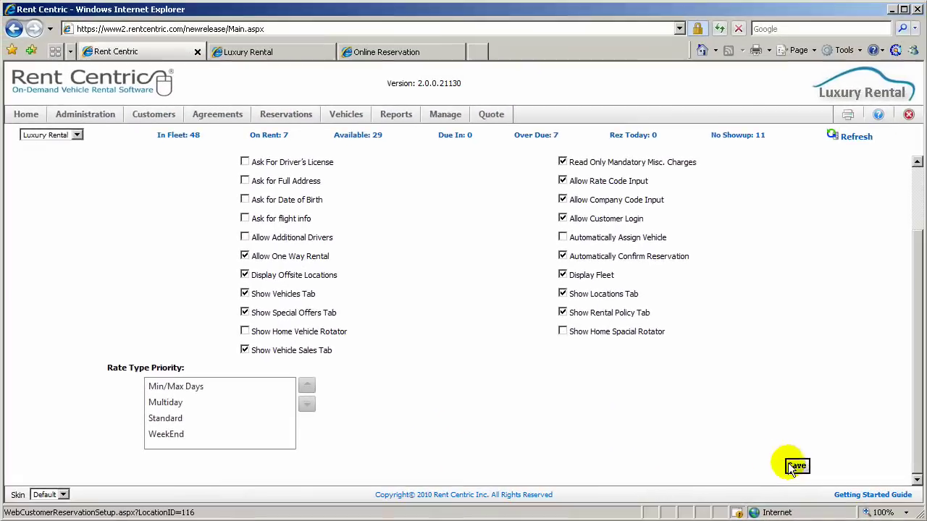
left_click(795, 467)
left_click(225, 54)
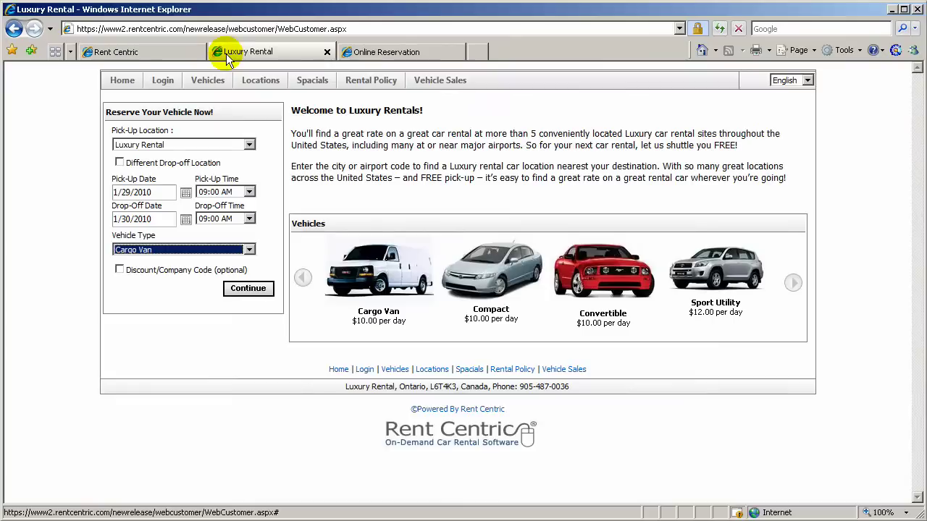
left_click(719, 28)
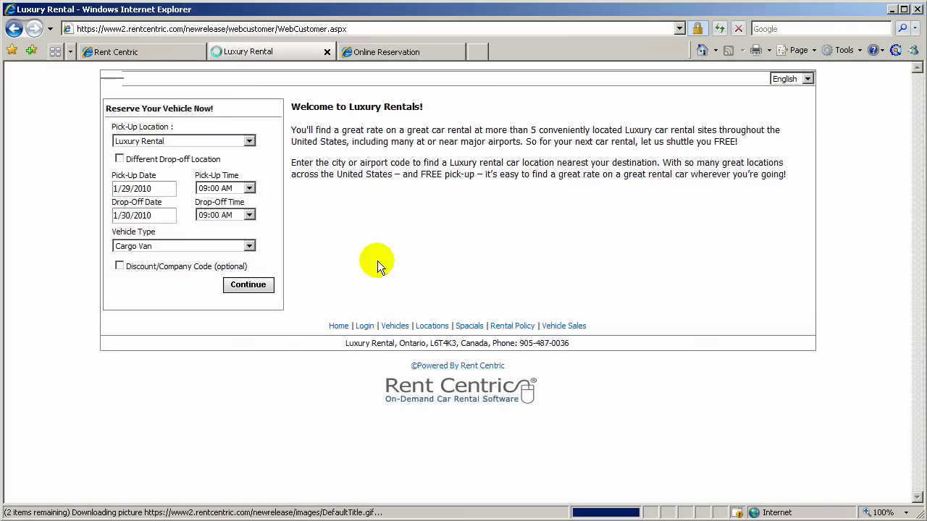
Set Banner.jpg as the Image Logo in Website Design and save
left_click(134, 52)
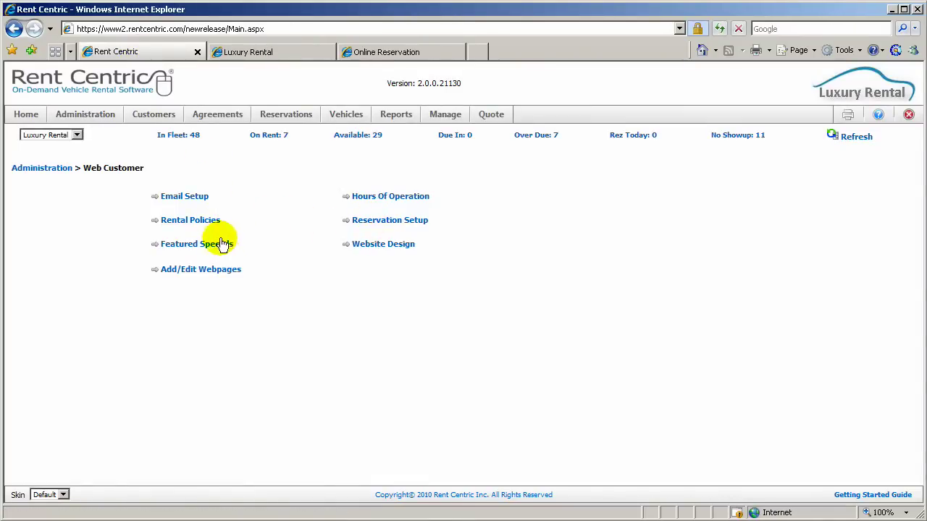
left_click(378, 246)
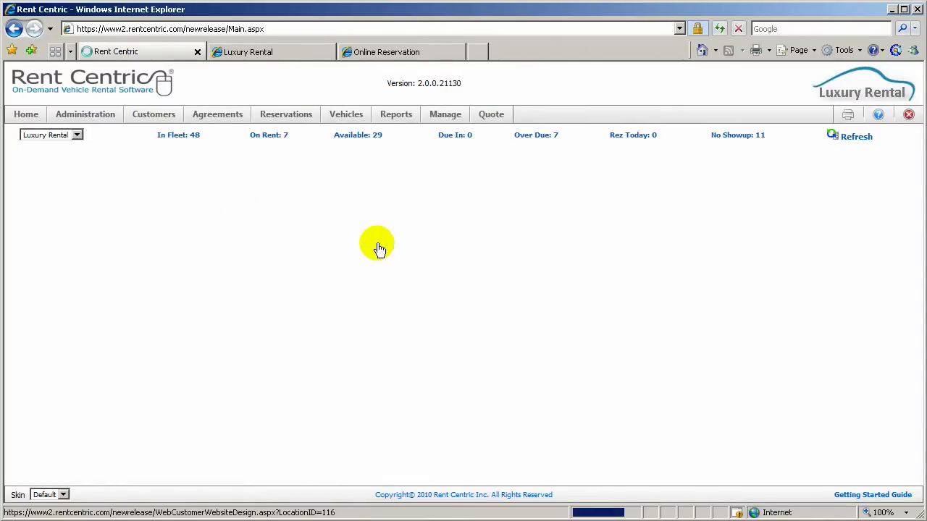
left_click(595, 312)
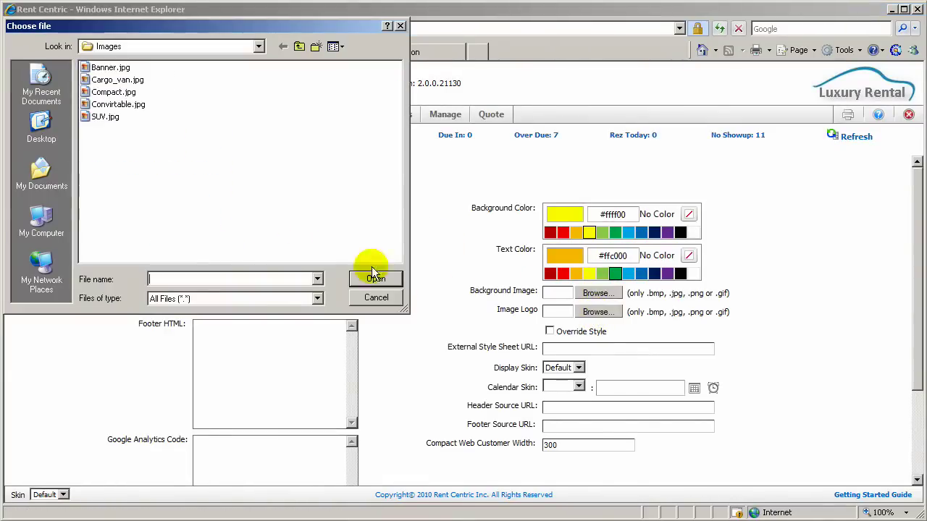
double_click(101, 67)
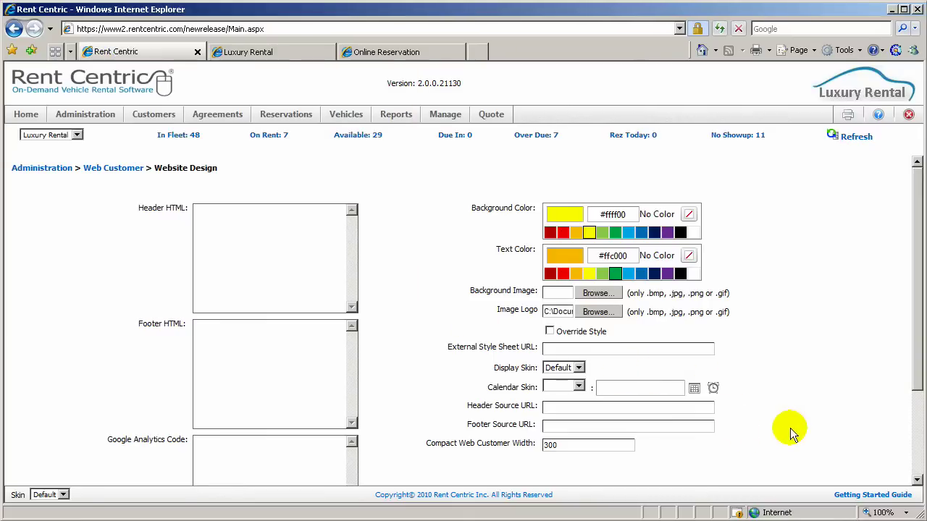
scroll(790, 428, "down", 3)
left_click(796, 466)
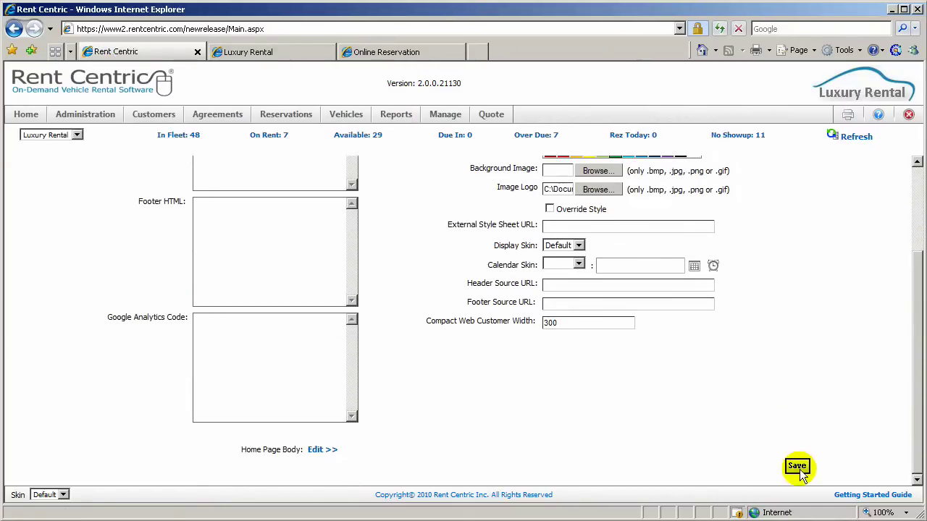
Reload the Luxury Rental site and scroll to check the new car banner
left_click(247, 53)
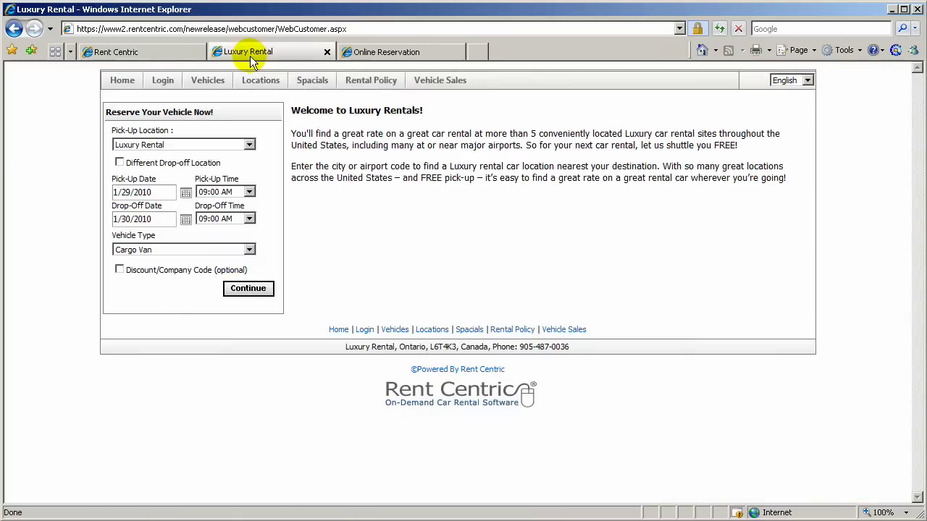
left_click(718, 29)
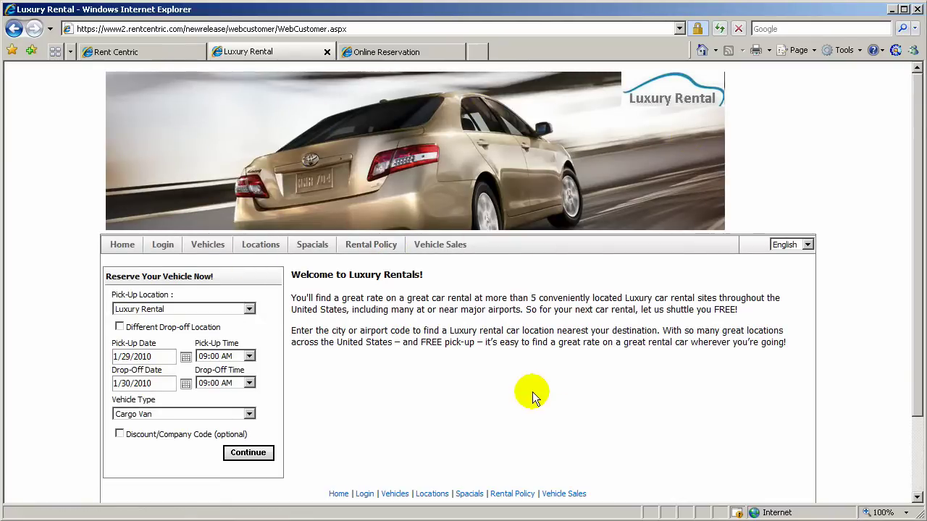
scroll(440, 375, "down", 3)
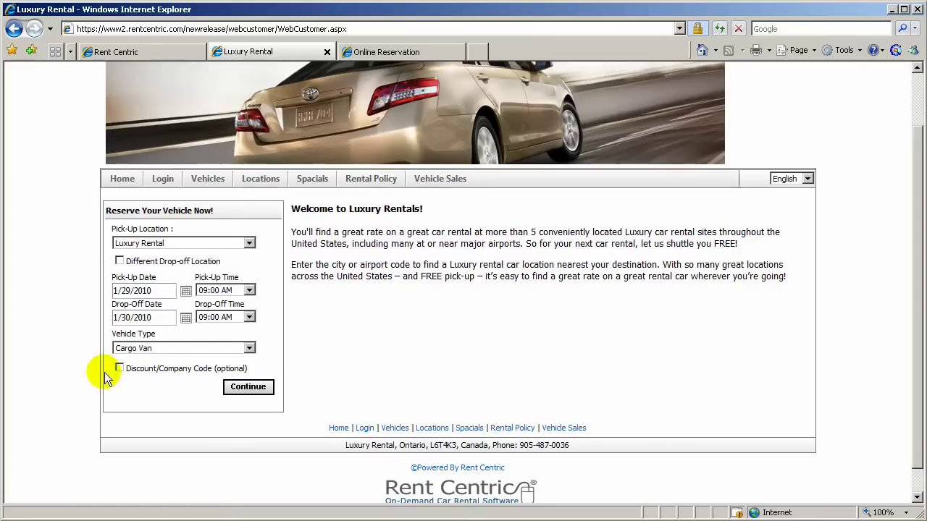
Get a quote for the Cargo Van booking and review it
left_click(249, 388)
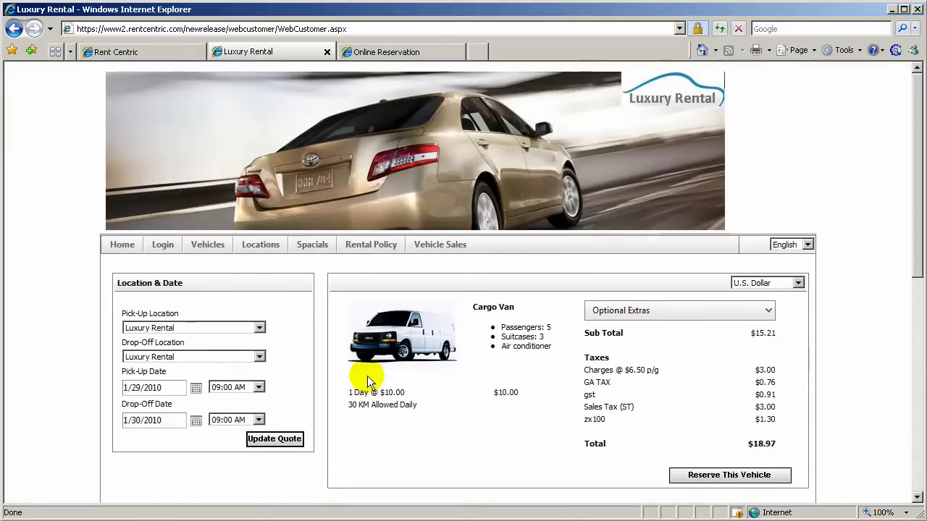
scroll(374, 354, "down", 2)
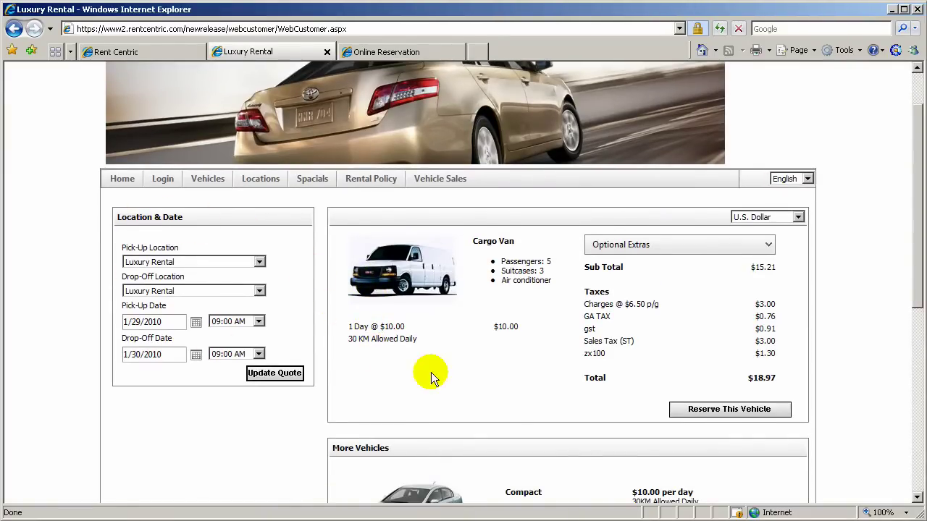
scroll(504, 364, "down", 2)
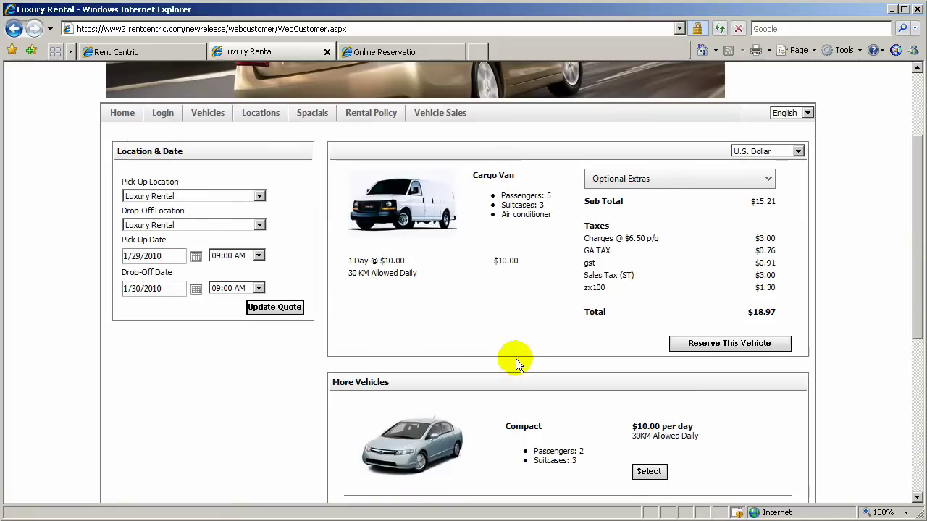
Change the quote currency to U.S. Dollar, showing $15.29 subtotal and $19.05 total
left_click(794, 150)
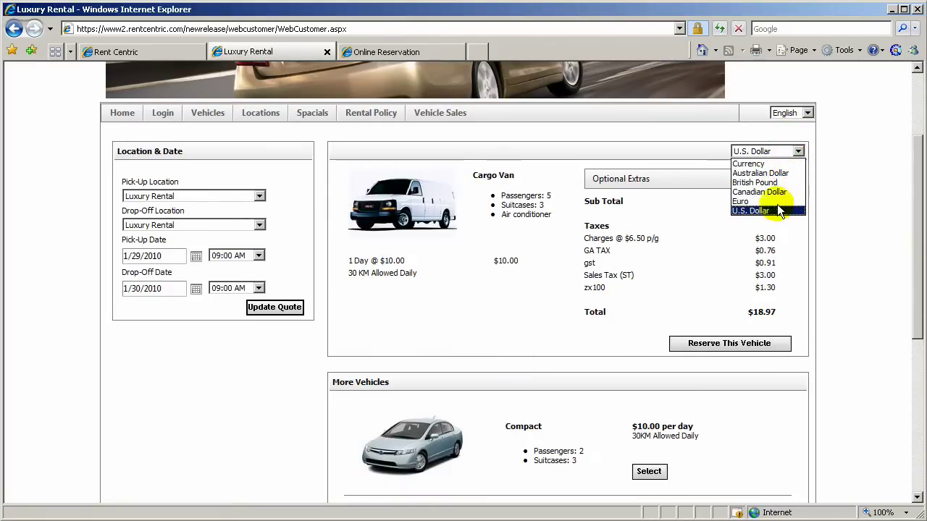
left_click(776, 166)
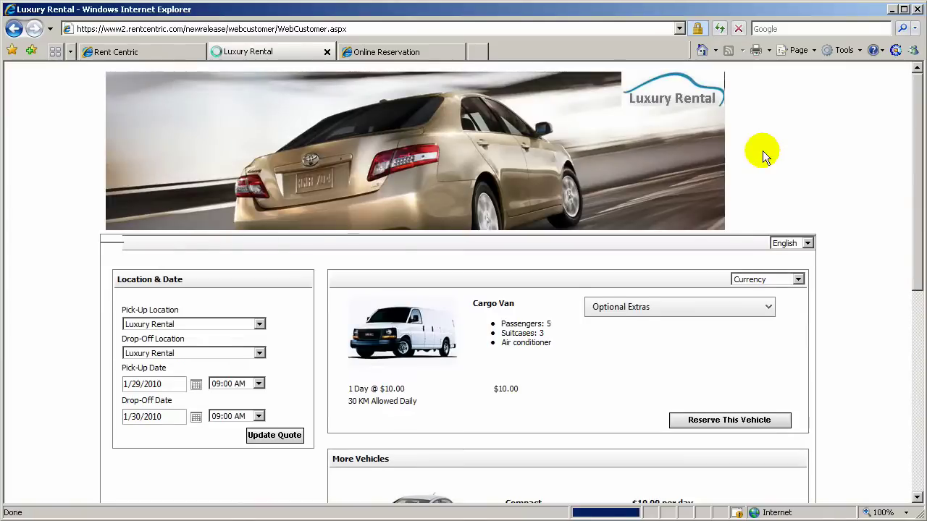
left_click(764, 284)
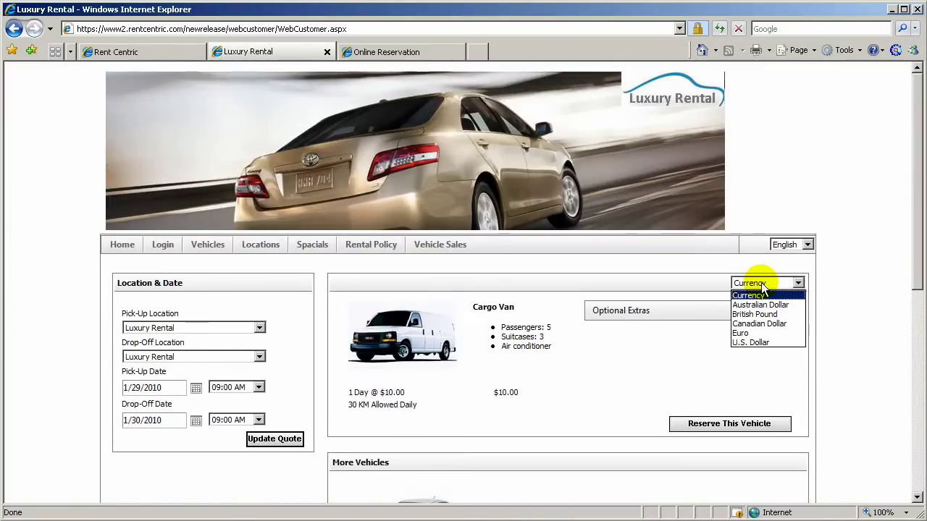
left_click(758, 344)
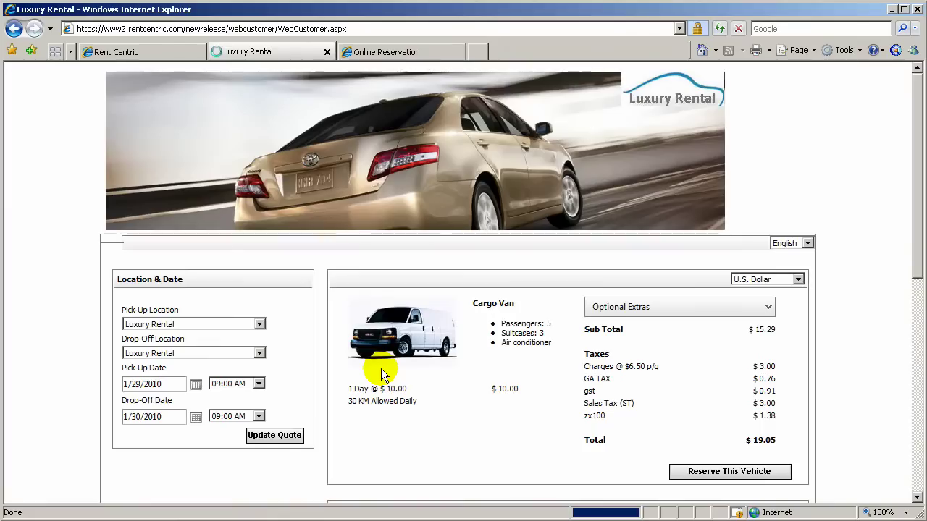
scroll(381, 369, "down", 3)
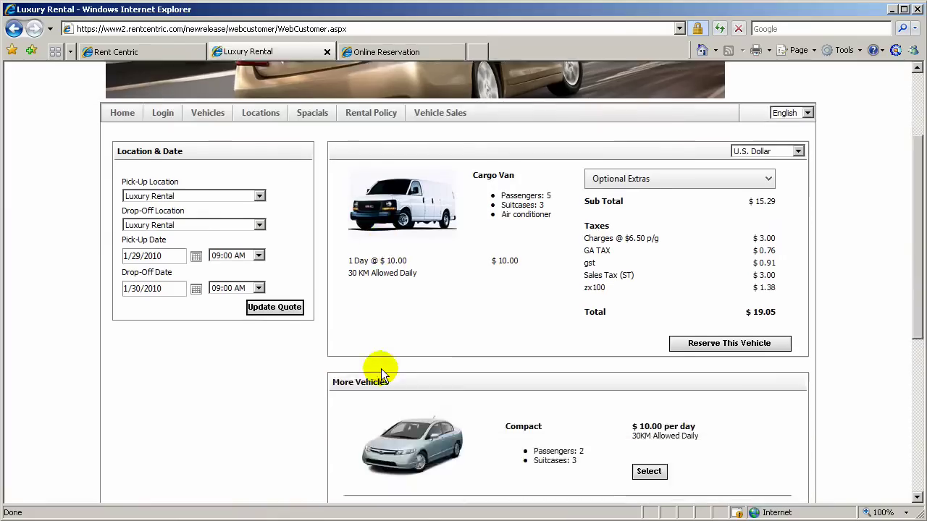
Add the Administrative Fee and Loss Damage Waiver optional extras
left_click(757, 181)
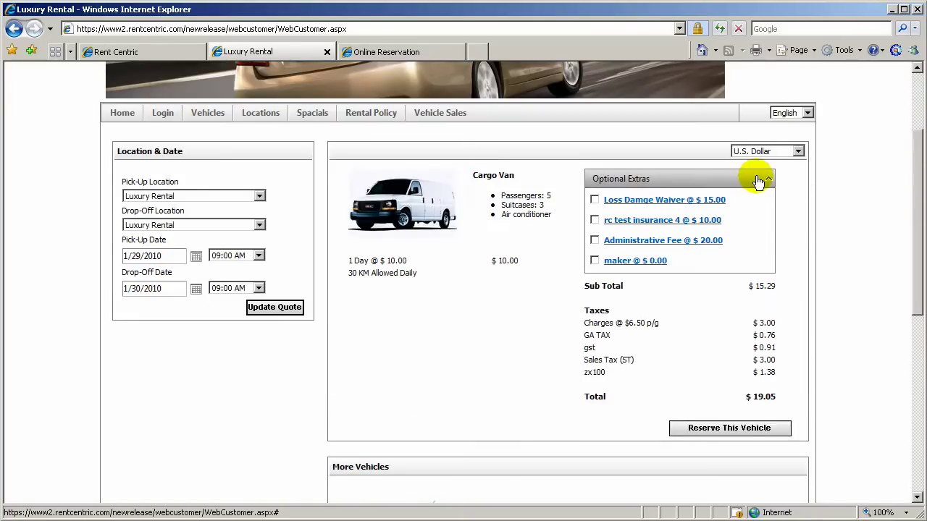
left_click(594, 241)
left_click(593, 200)
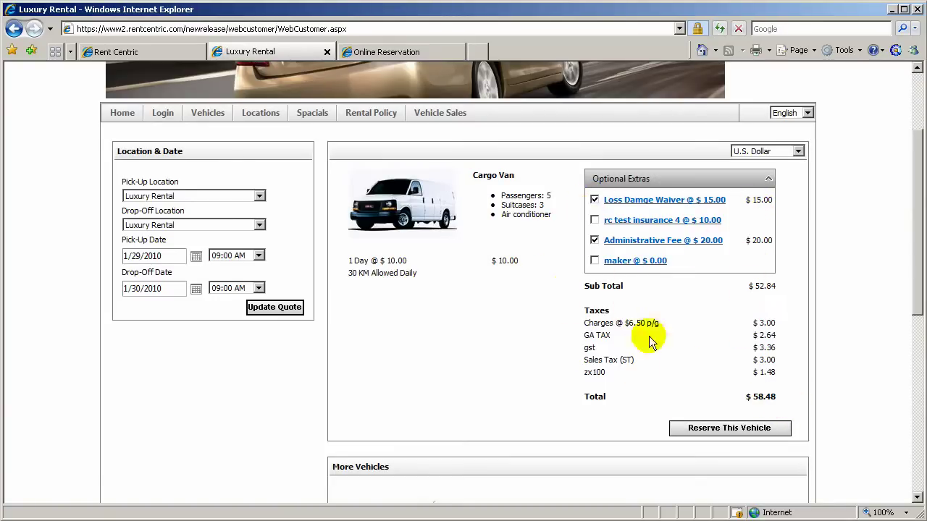
Switch the quote to the Convertible from More Vehicles, totalling $58.57
scroll(592, 397, "down", 5)
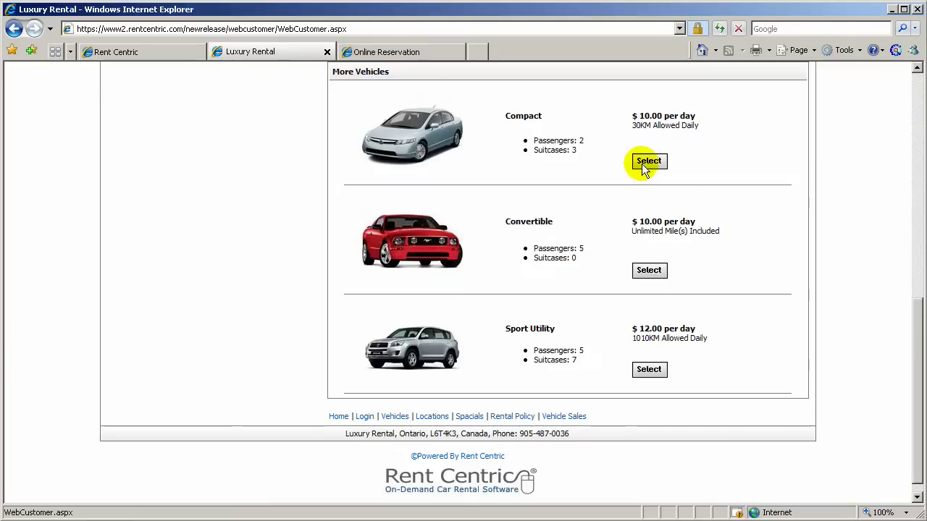
left_click(645, 277)
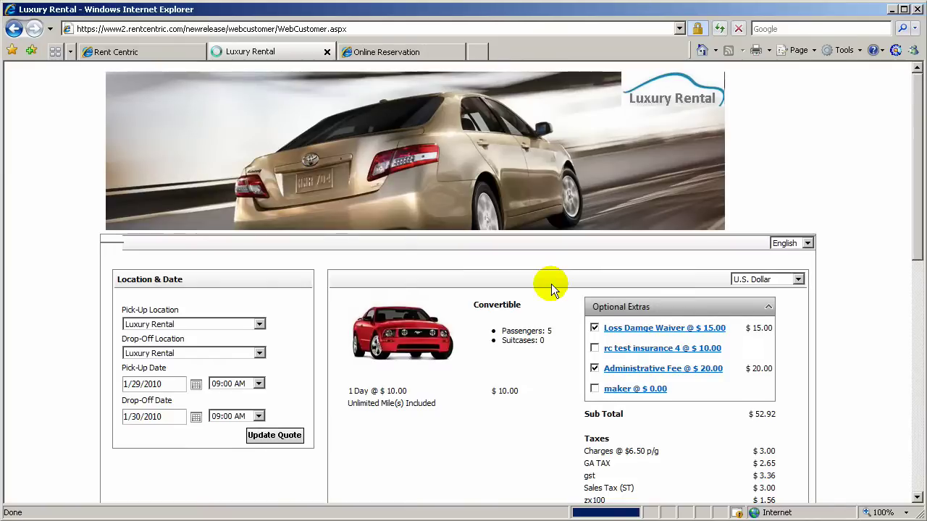
scroll(488, 399, "down", 2)
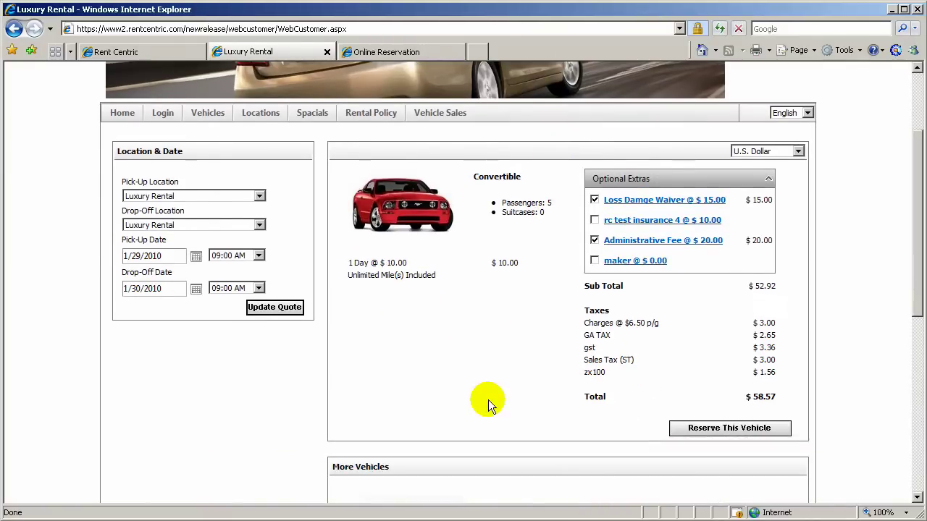
scroll(488, 400, "down", 2)
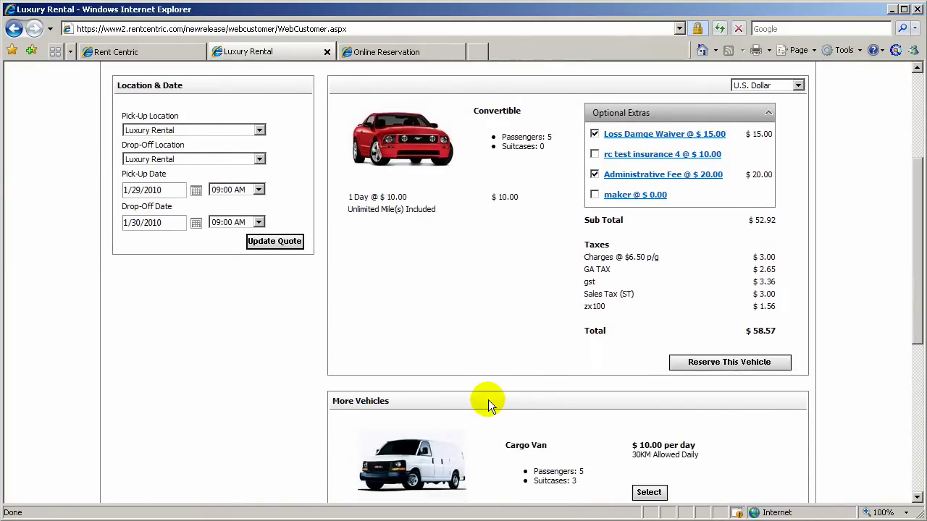
scroll(488, 400, "down", 3)
scroll(488, 400, "up", 5)
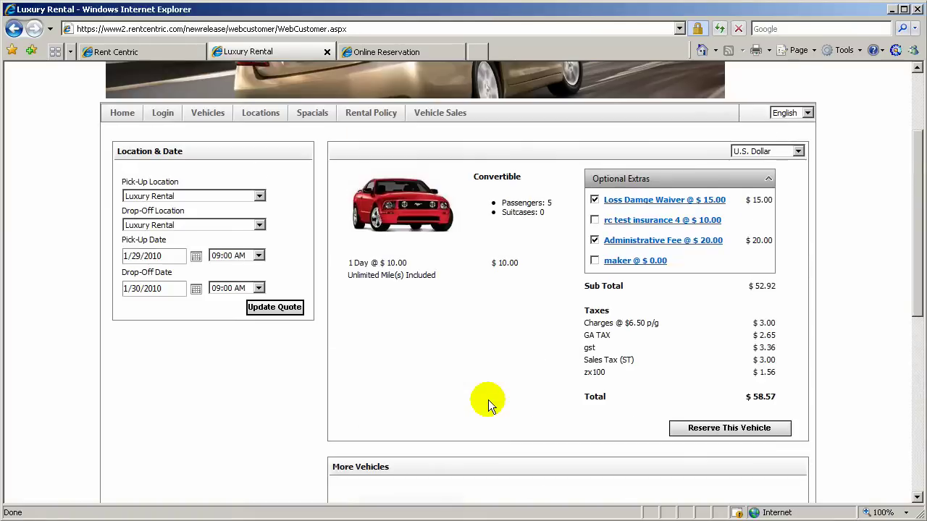
Reserve the Convertible and review the reservation page
left_click(732, 433)
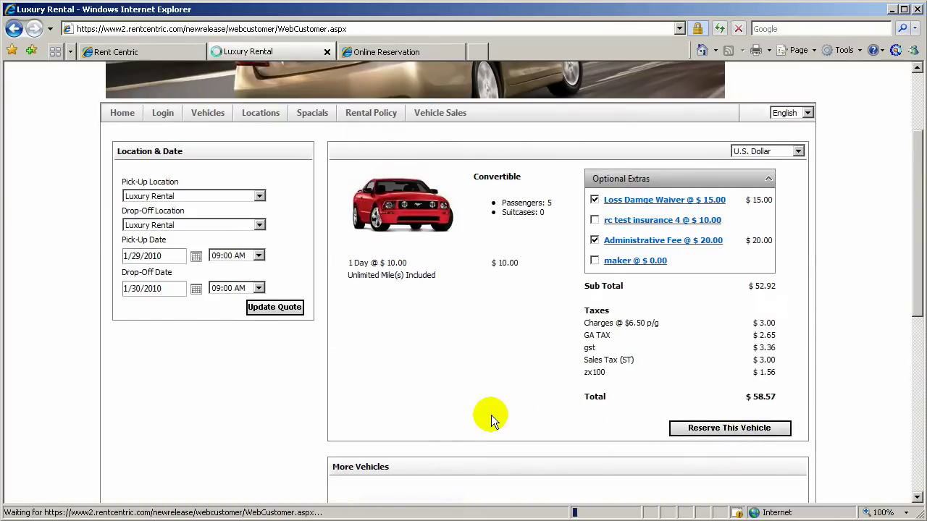
scroll(488, 413, "down", 2)
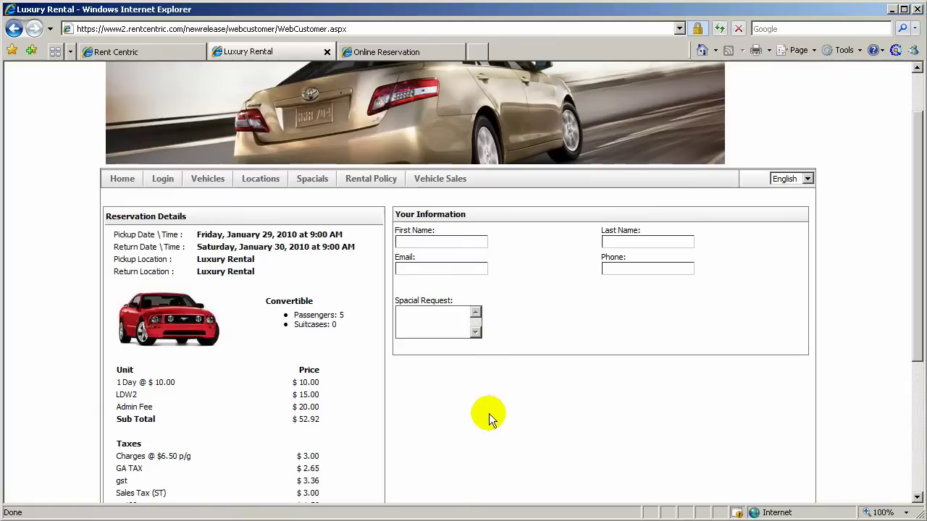
scroll(489, 414, "down", 2)
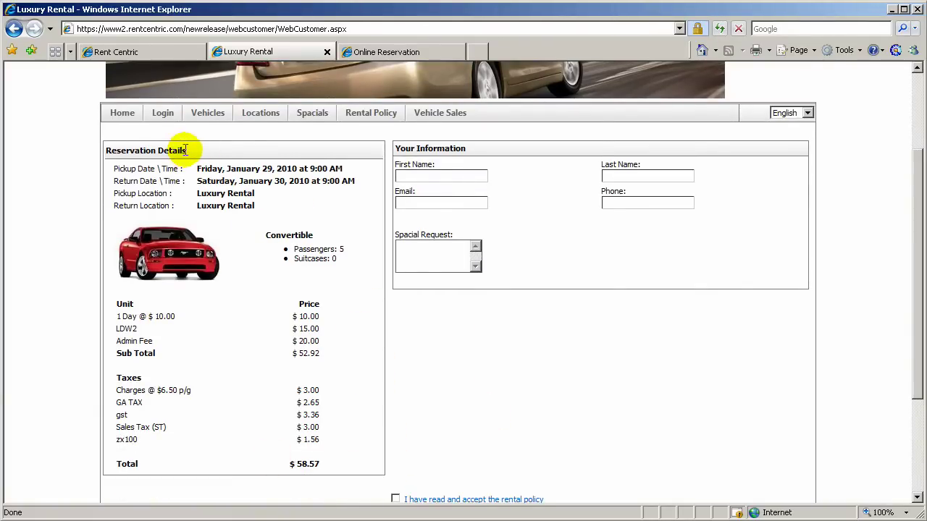
scroll(412, 288, "up", 2)
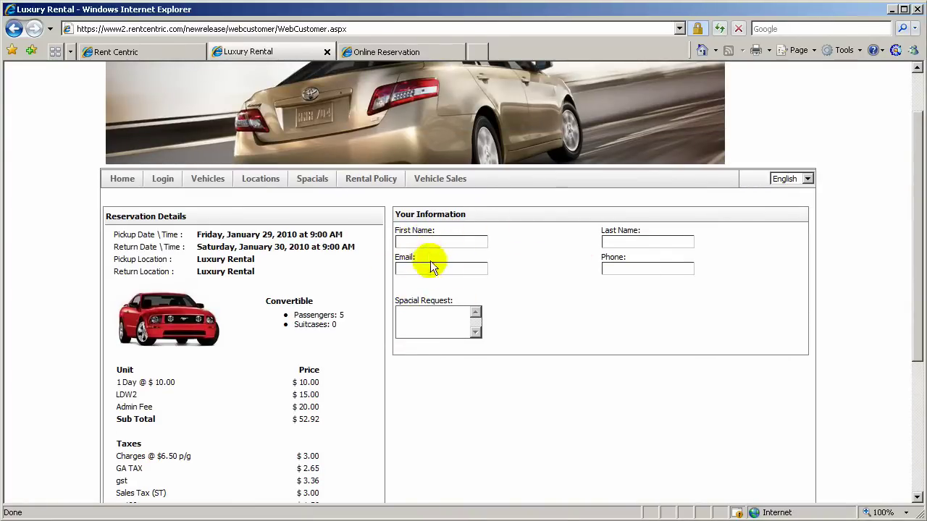
scroll(629, 399, "down", 6)
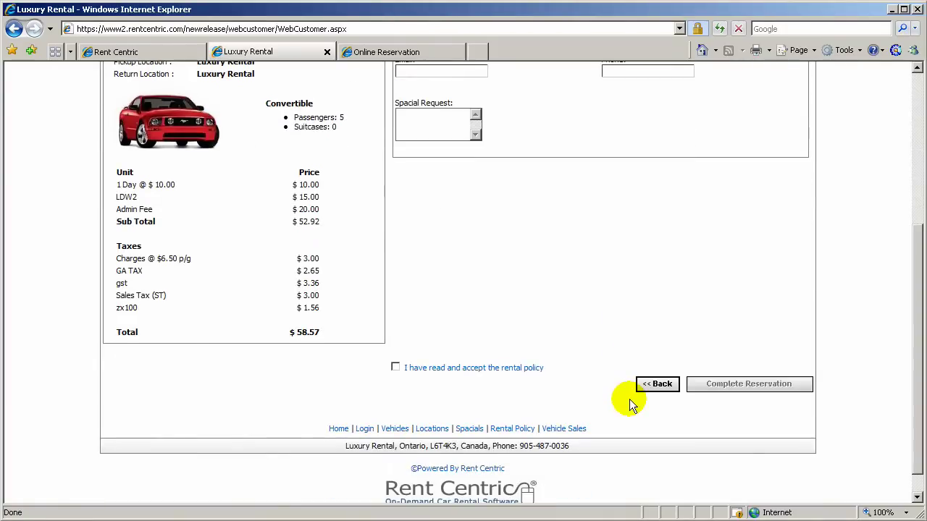
Accept the rental policy, view its terms, and attempt to complete the reservation
left_click(395, 368)
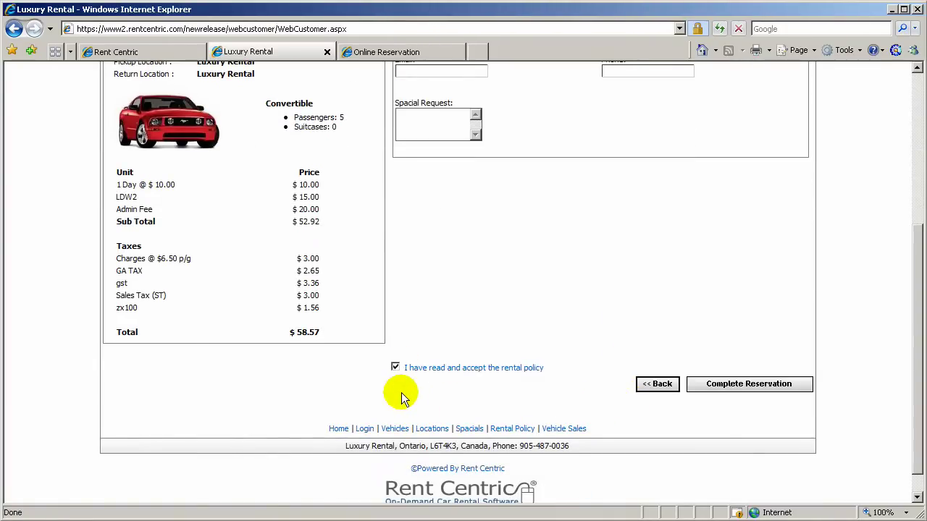
left_click(434, 371)
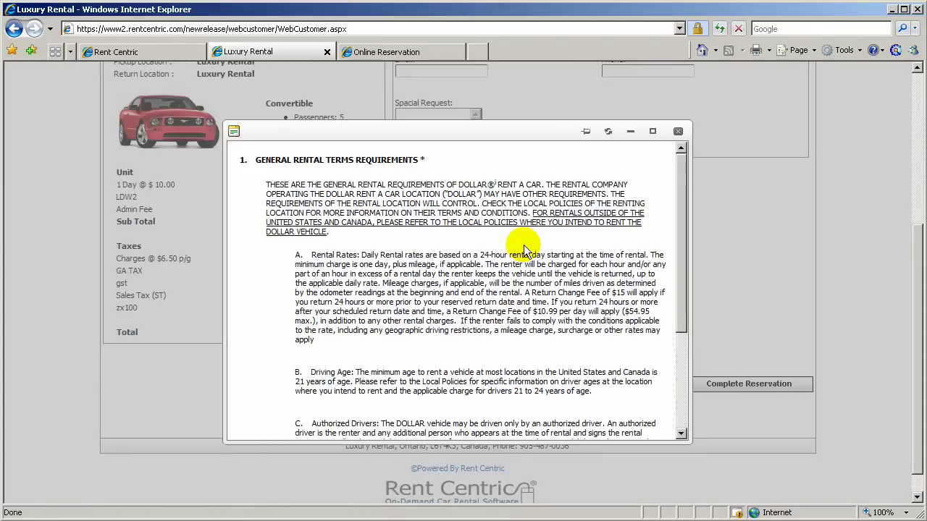
left_click_drag(680, 178, 684, 146)
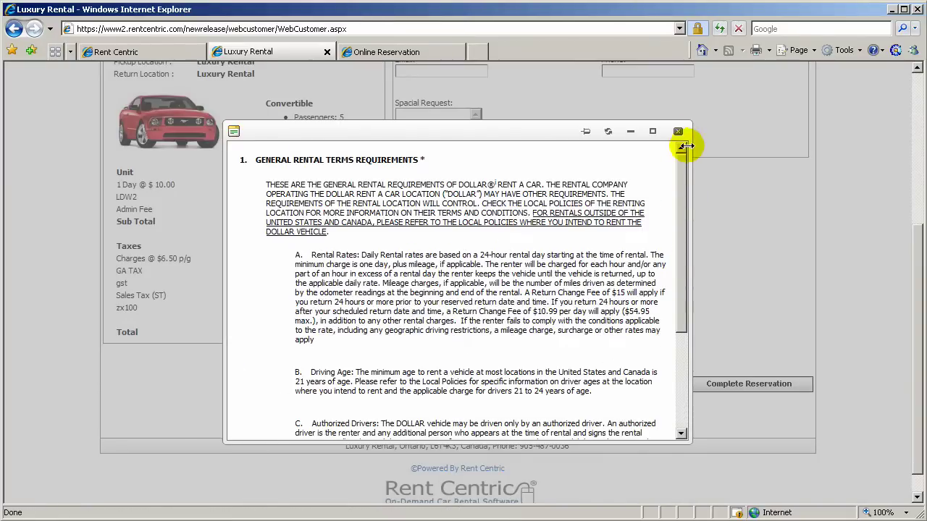
left_click(677, 131)
left_click(733, 383)
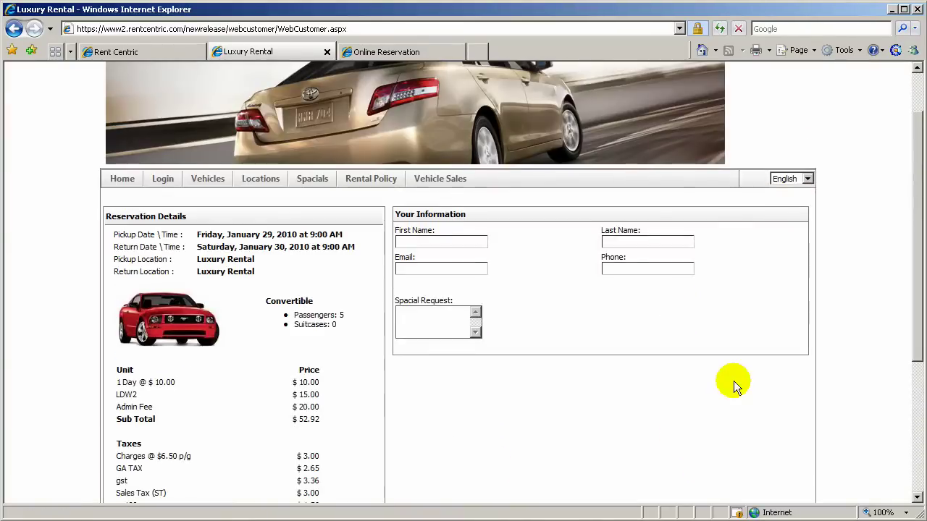
In Reservation Setup, require credit card, driver's license and full address, then save
left_click(138, 51)
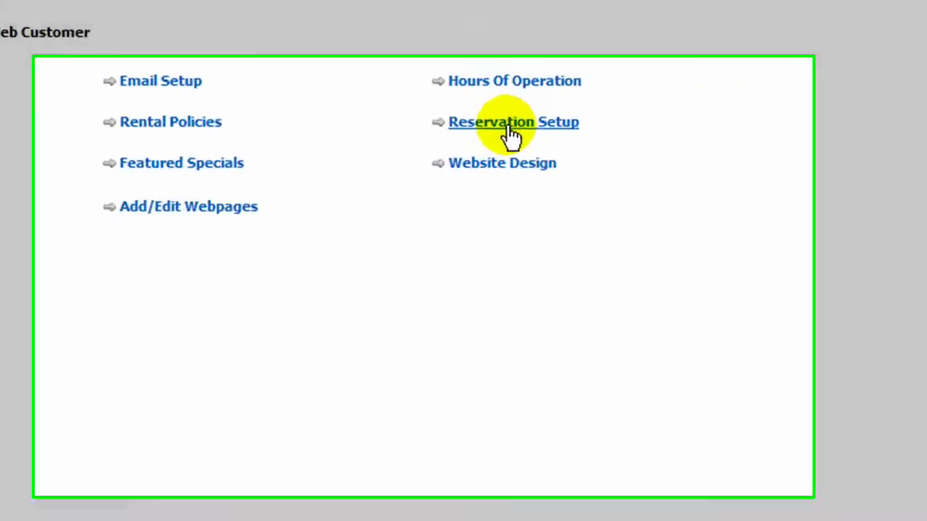
left_click(388, 223)
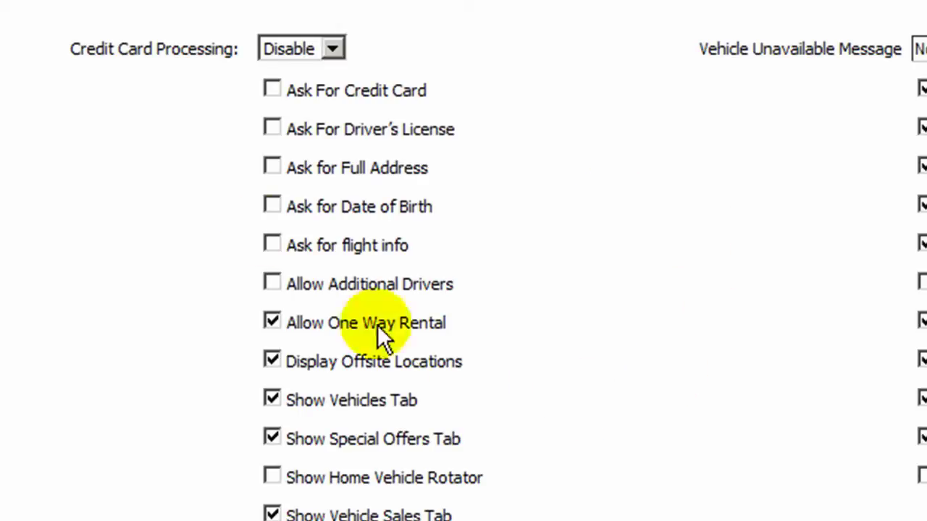
left_click(273, 91)
left_click(273, 127)
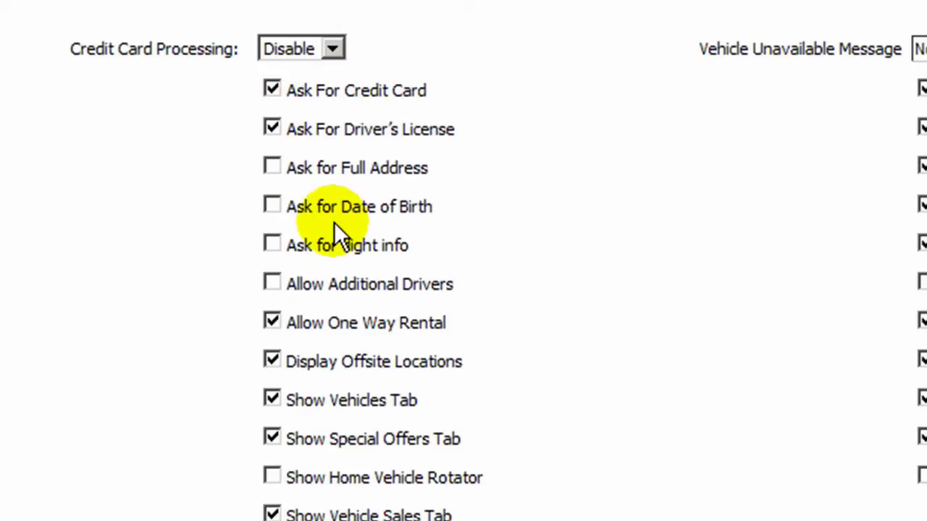
left_click(271, 167)
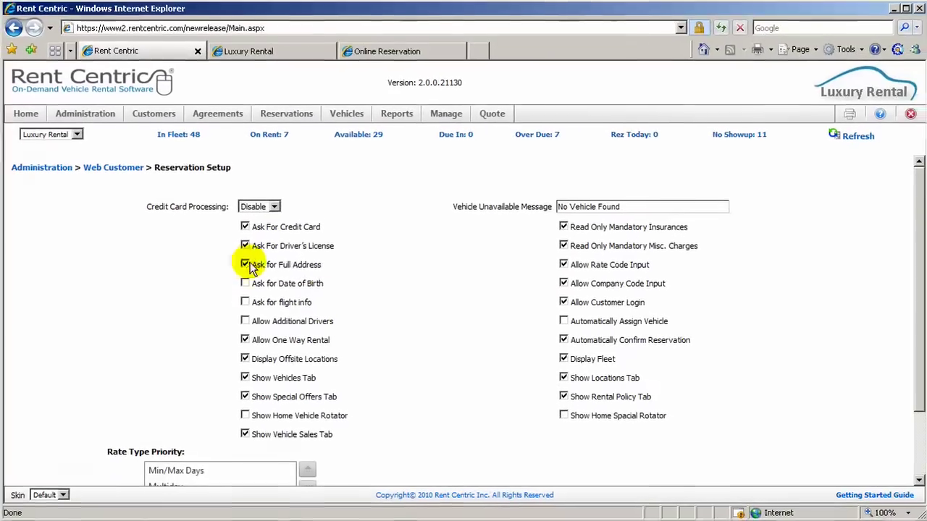
scroll(413, 352, "down", 1)
scroll(414, 352, "down", 1)
left_click(796, 472)
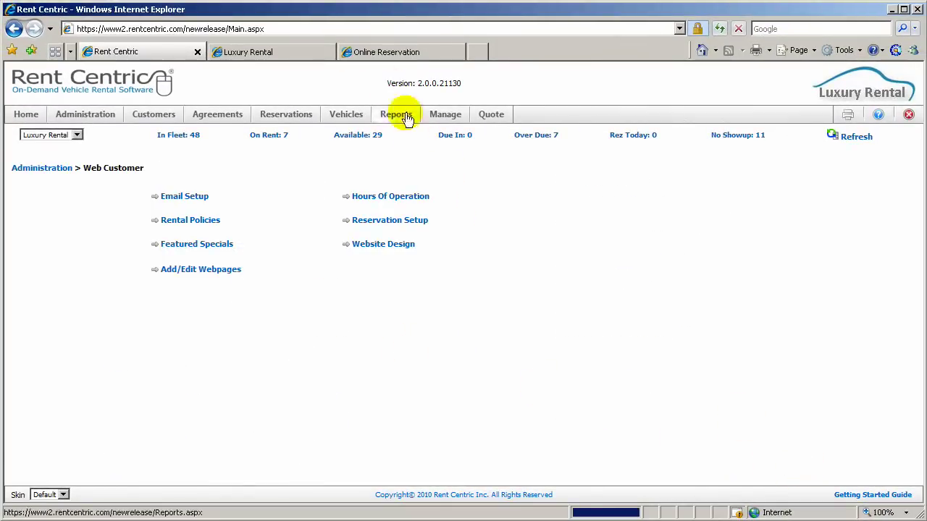
Reload the Luxury Rental reservation page and review the new information fields
left_click(289, 58)
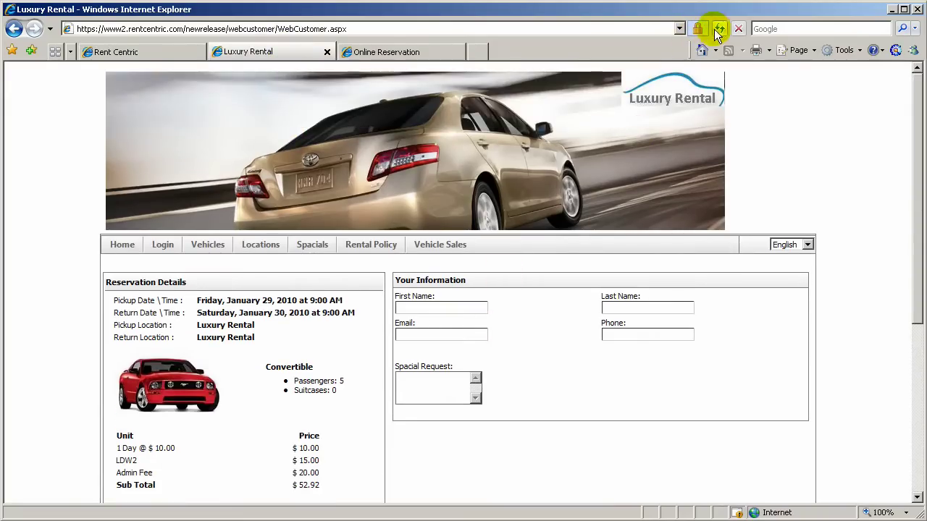
left_click(719, 29)
left_click(496, 343)
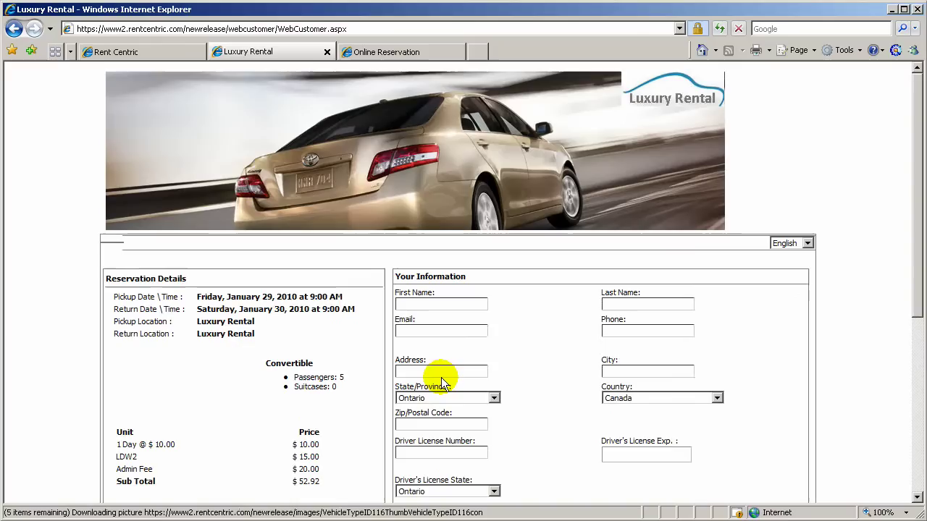
scroll(441, 377, "down", 3)
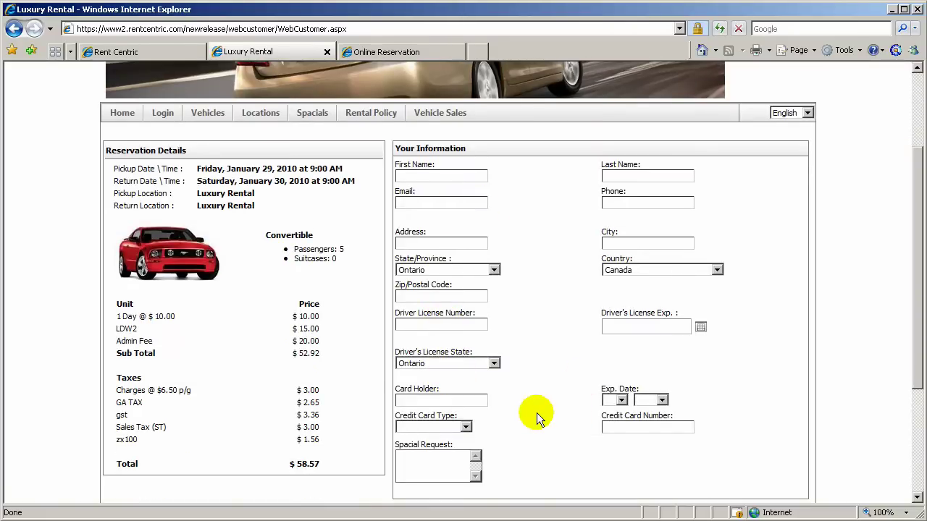
scroll(537, 416, "down", 3)
scroll(536, 416, "up", 2)
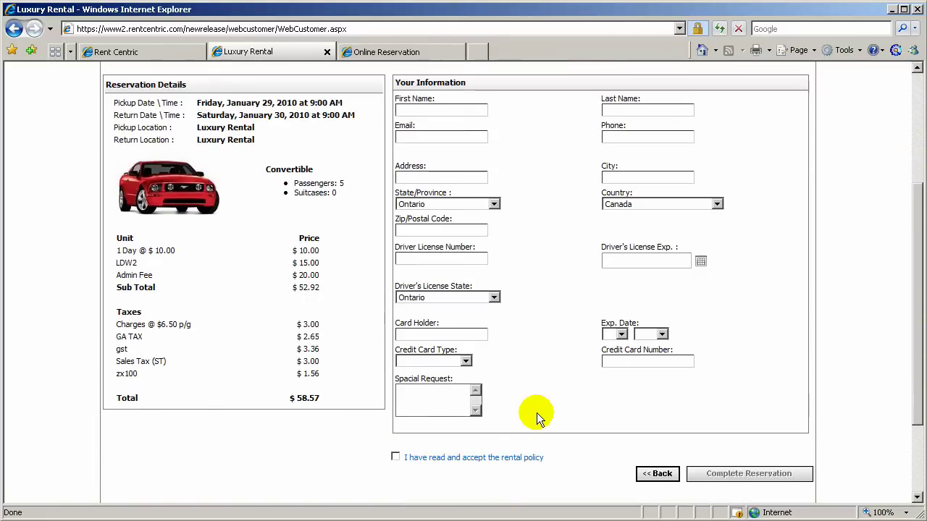
scroll(537, 418, "up", 2)
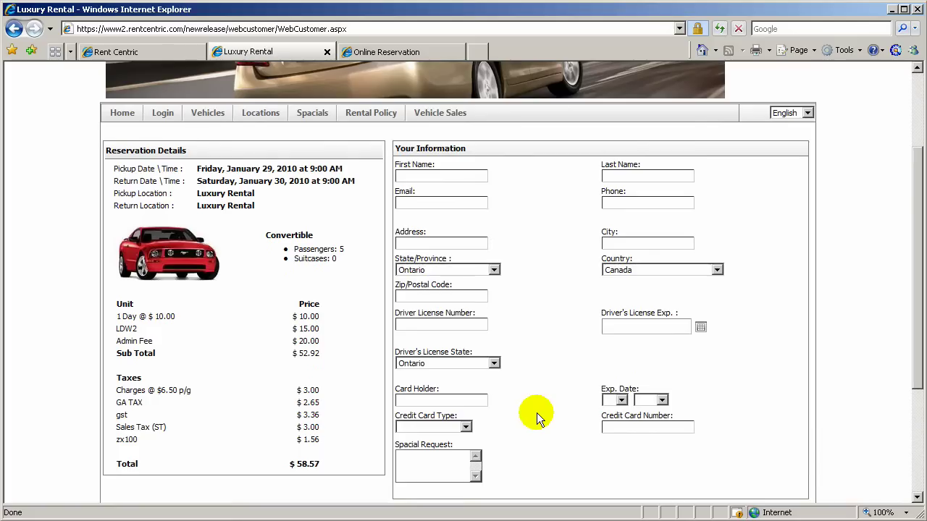
Stop requiring driver's license, full address and credit card in Reservation Setup, and save
left_click(116, 52)
left_click(355, 221)
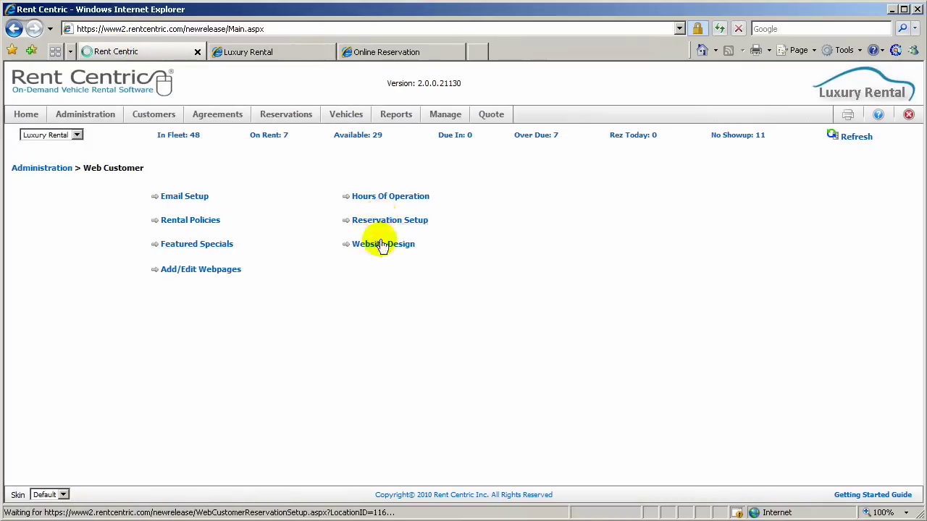
left_click(244, 264)
left_click(244, 245)
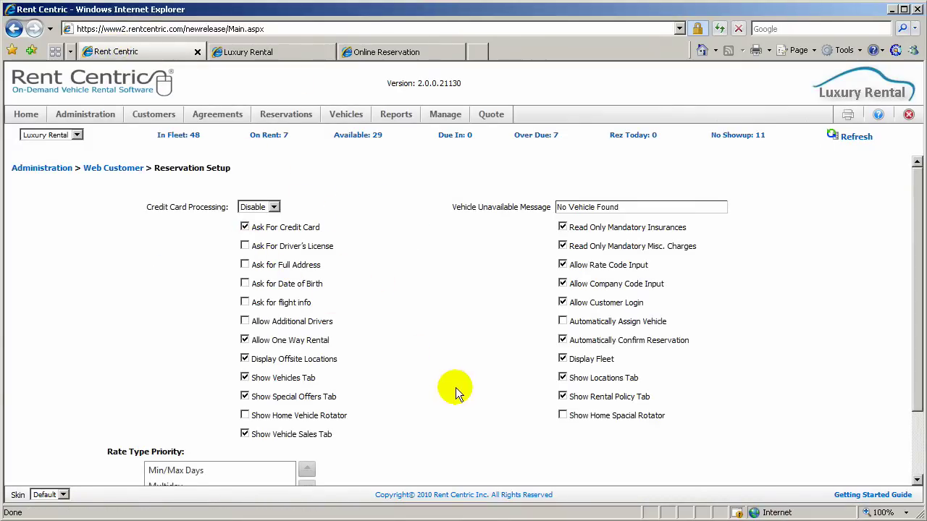
left_click(244, 226)
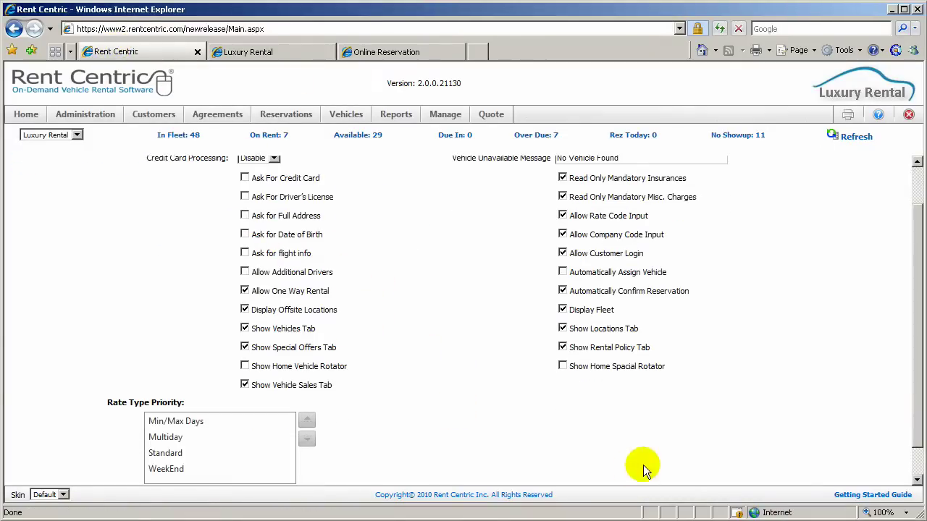
scroll(643, 465, "down", 1)
left_click(794, 464)
Reload the customer reservation page to apply the changes
left_click(289, 54)
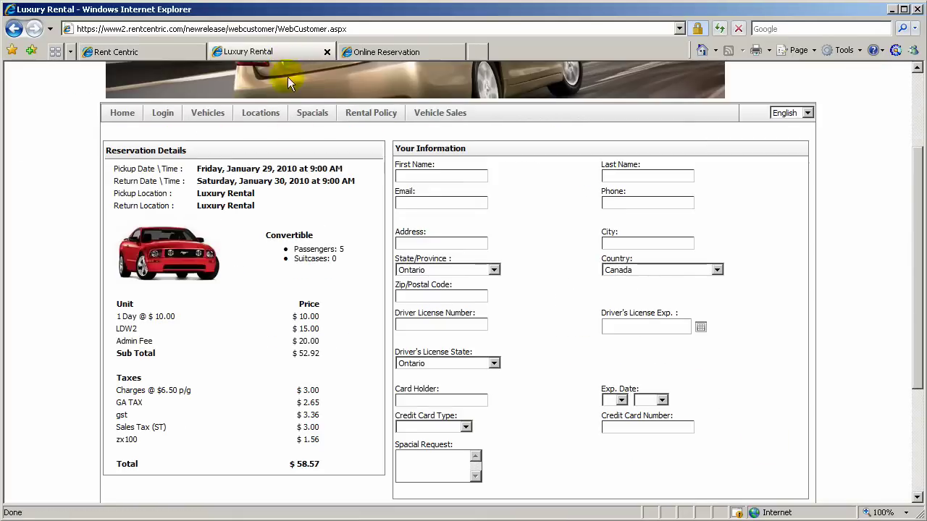
left_click(718, 29)
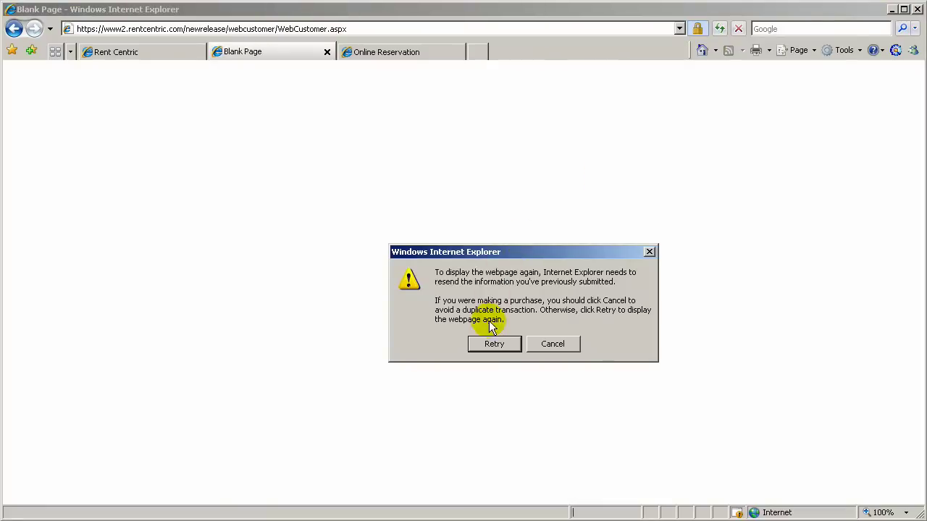
left_click(491, 341)
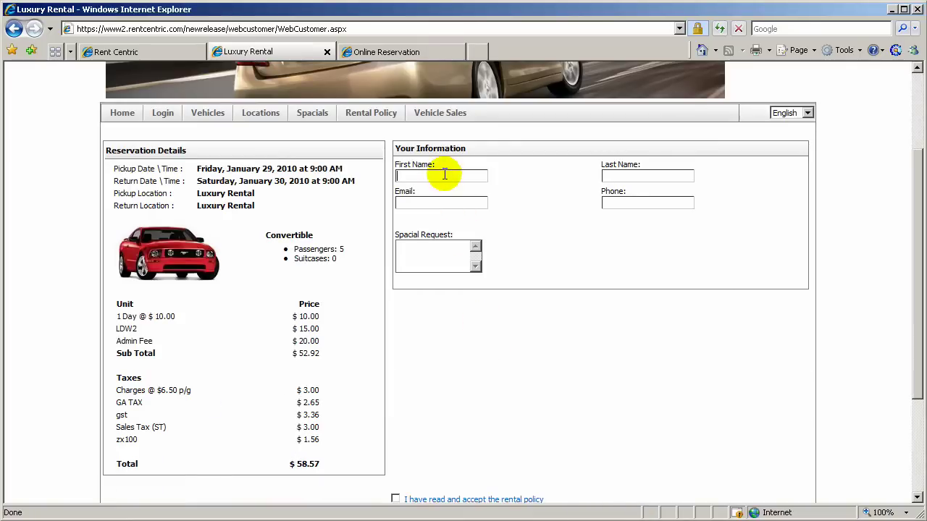
Enter the customer's name, e-mail address and phone number in the reservation form
left_click(445, 172)
type("Tes")
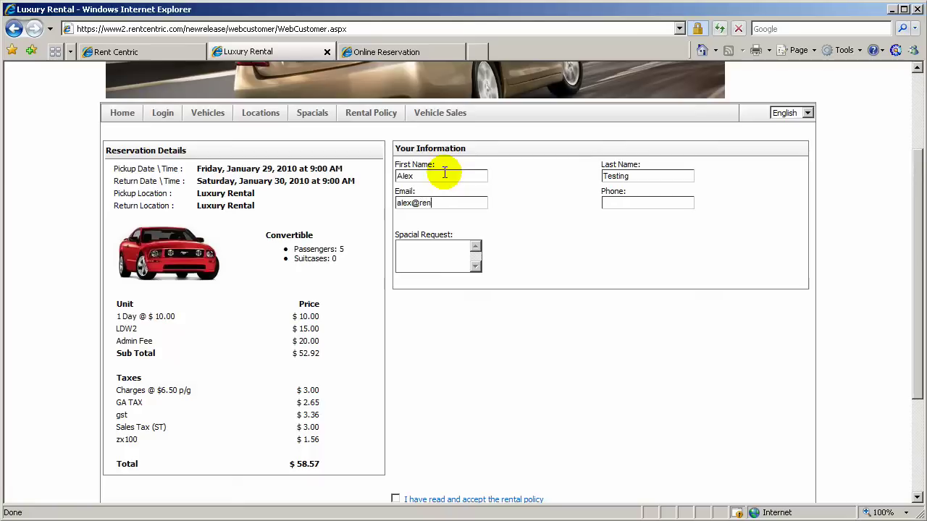
left_click(411, 203)
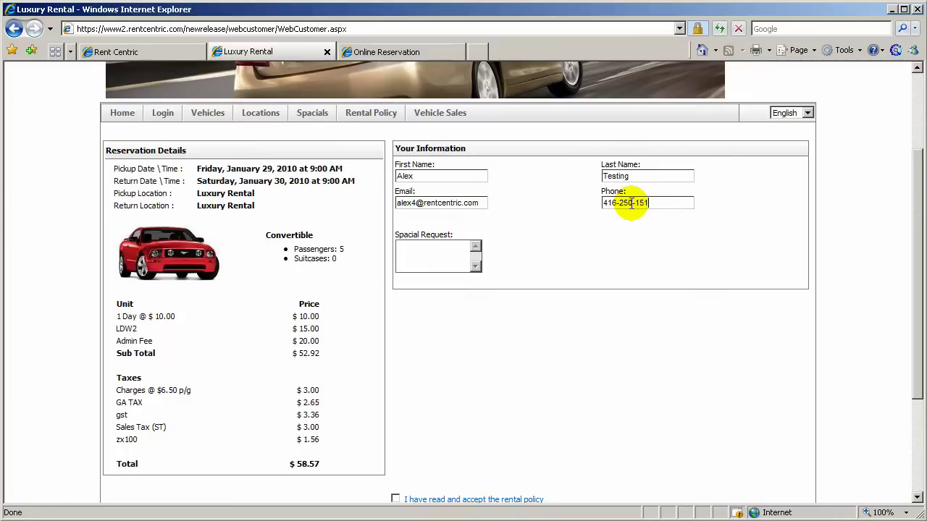
left_click(459, 254)
Accept the rental policy and submit the reservation
scroll(488, 304, "down", 2)
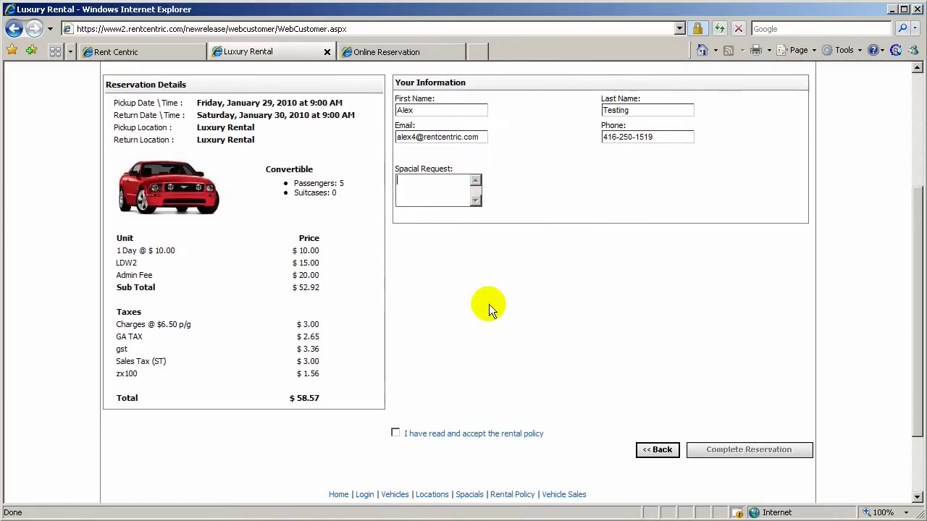
left_click(395, 433)
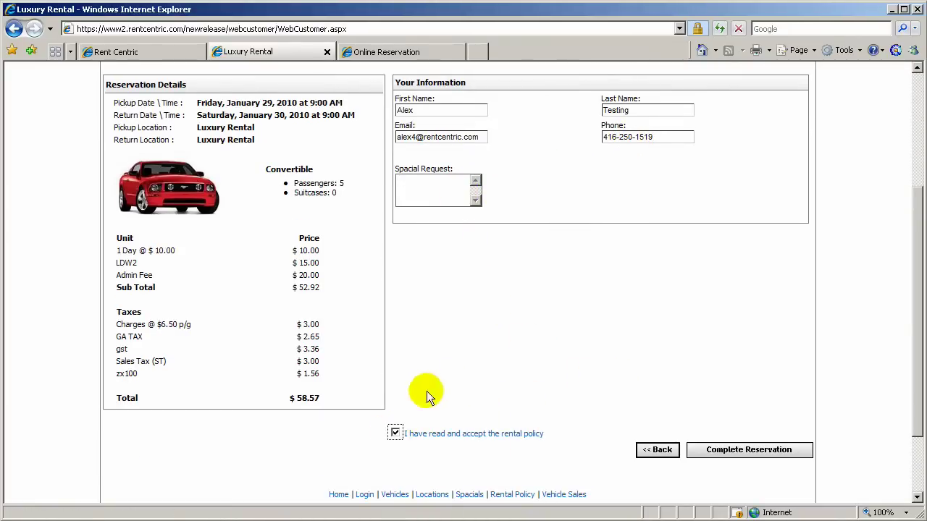
left_click(745, 452)
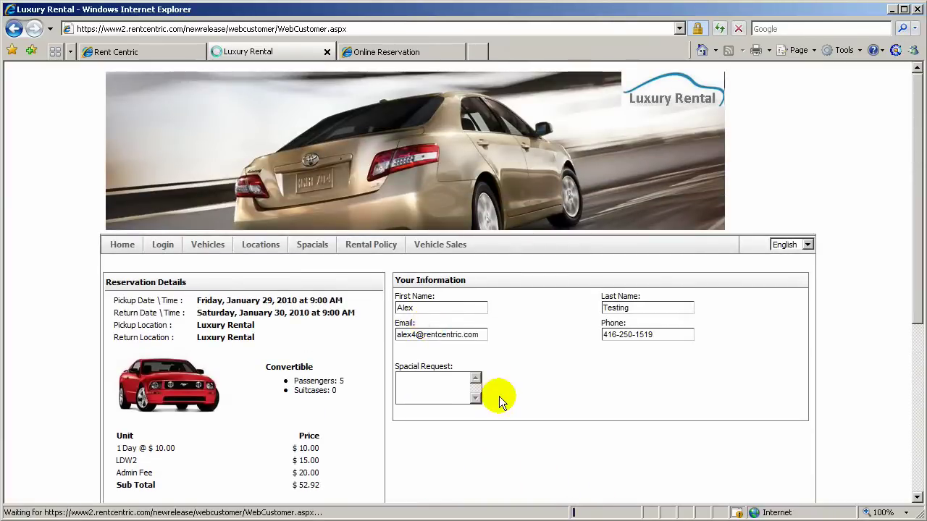
Open the print dialog for the reservation confirmation and close it without printing
scroll(499, 396, "down", 3)
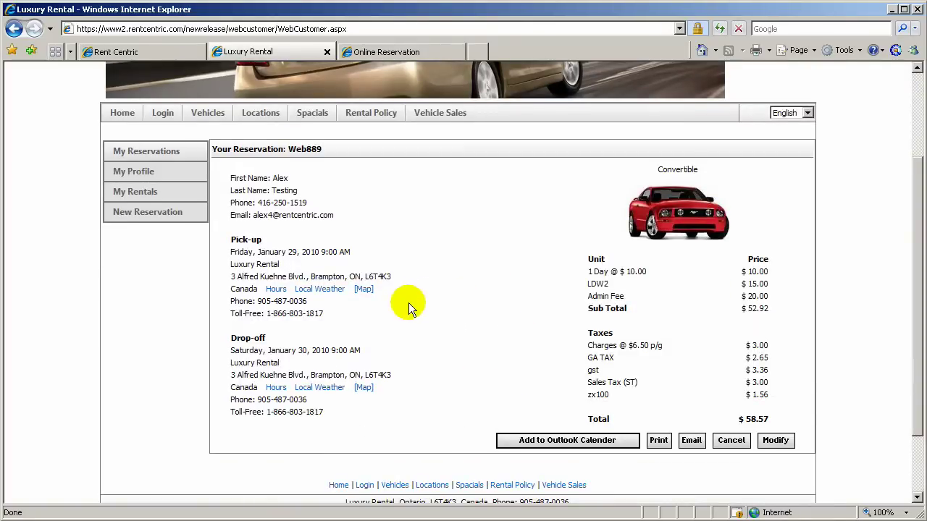
left_click(658, 442)
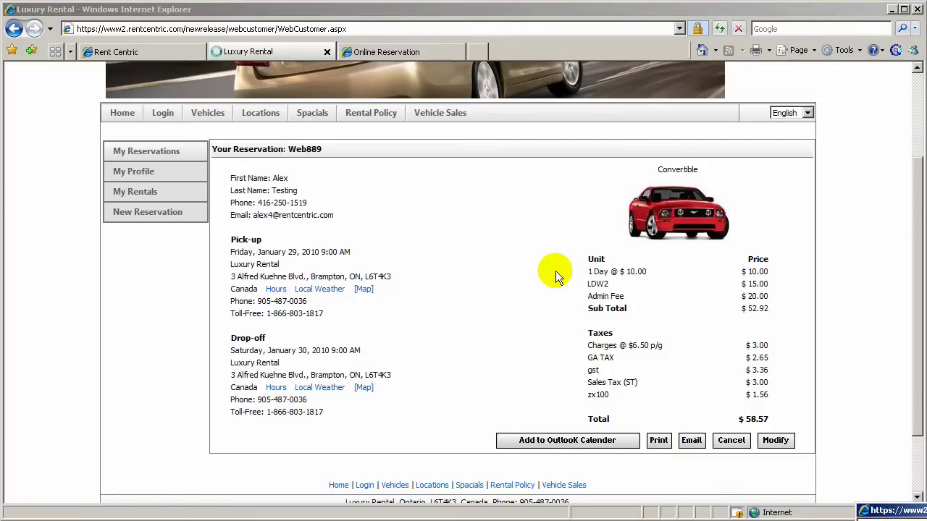
left_click_drag(893, 407, 626, 157)
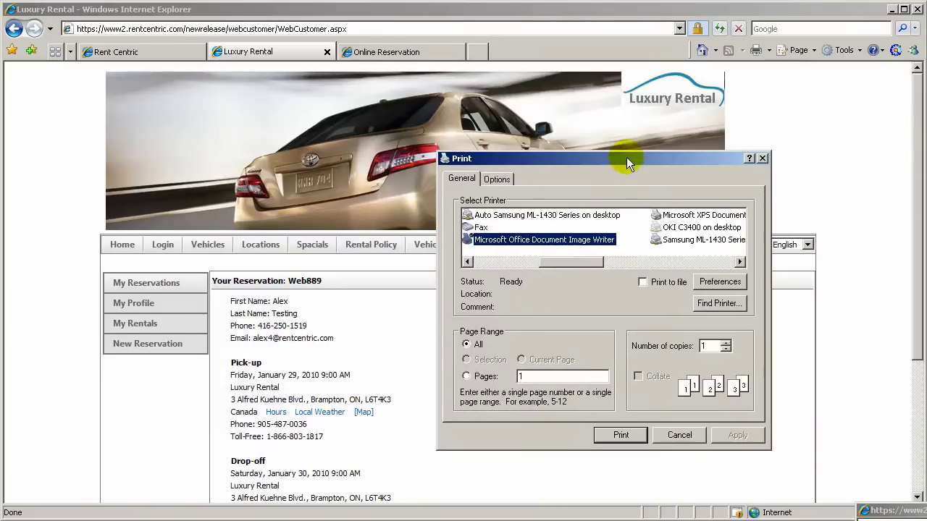
left_click(762, 158)
Check the Local Weather, Map and Hours links on the confirmation page
scroll(724, 285, "down", 3)
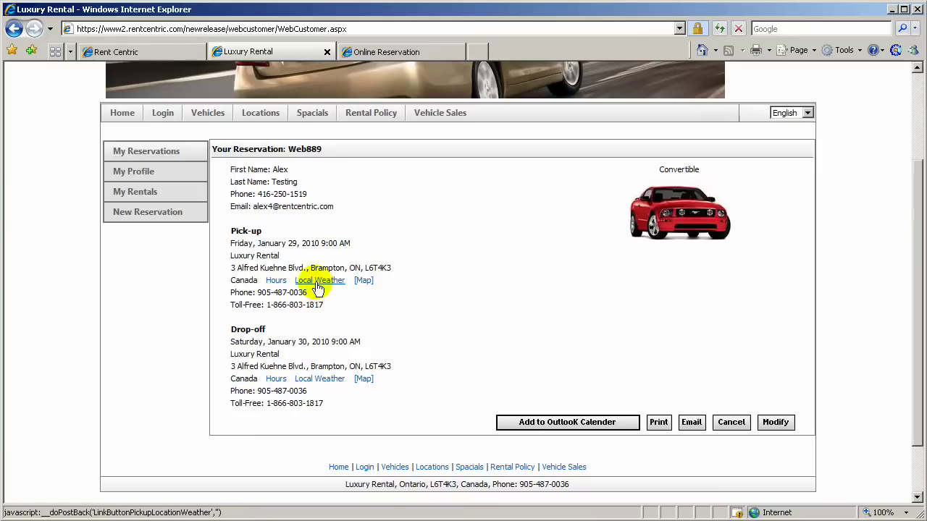
mouse_move(318, 284)
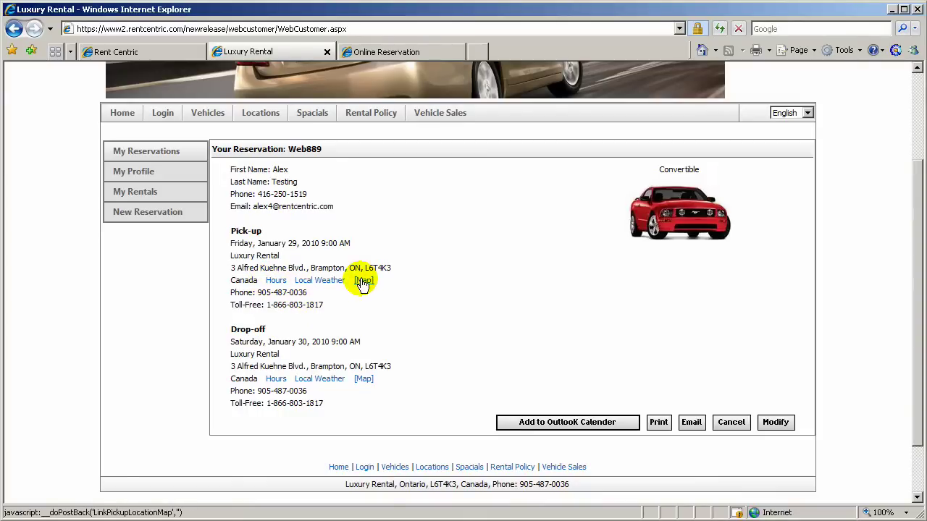
mouse_move(275, 286)
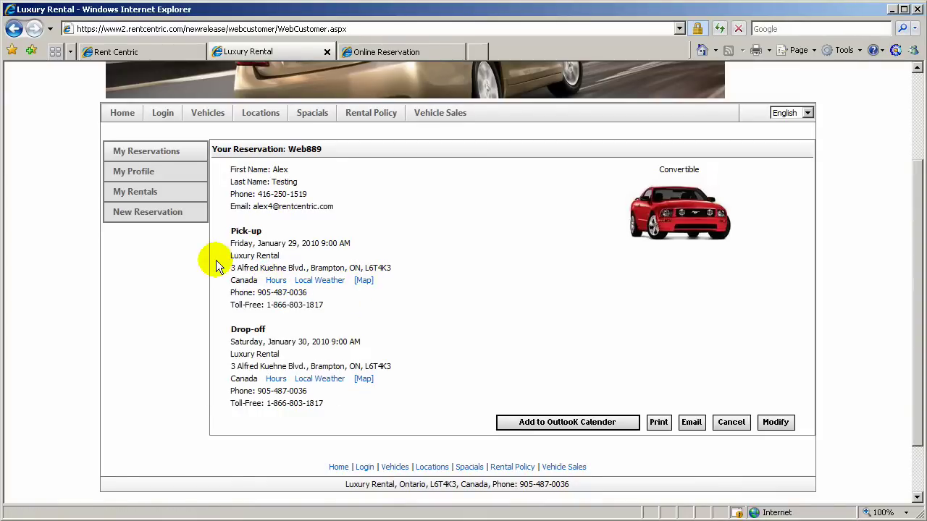
scroll(216, 260, "up", 1)
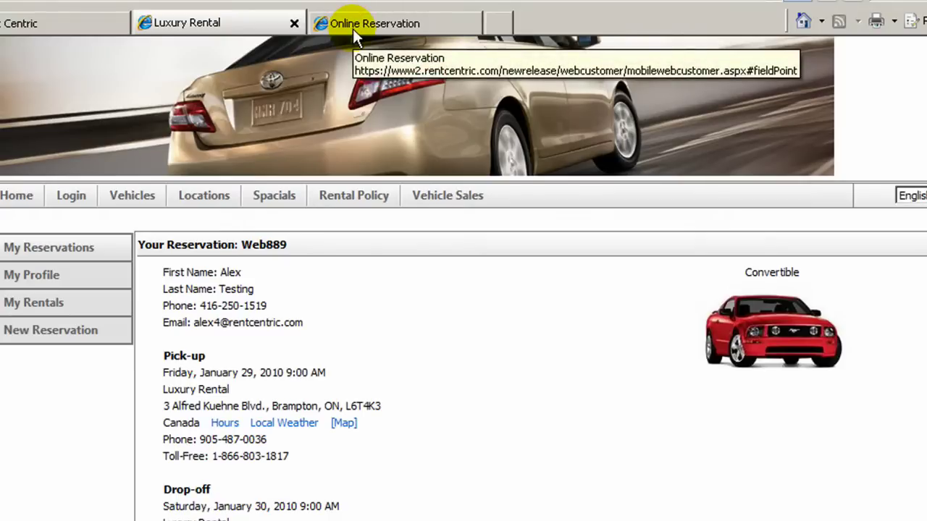
Open the mobile Online Reservation, proceed allowing nonsecure items, and select the mobilewebcustomer.aspx address
left_click(353, 28)
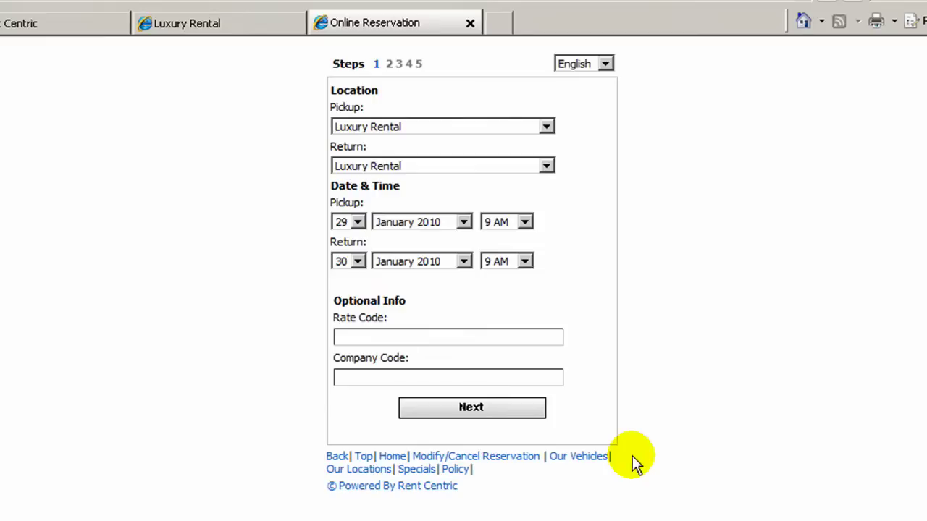
left_click(449, 415)
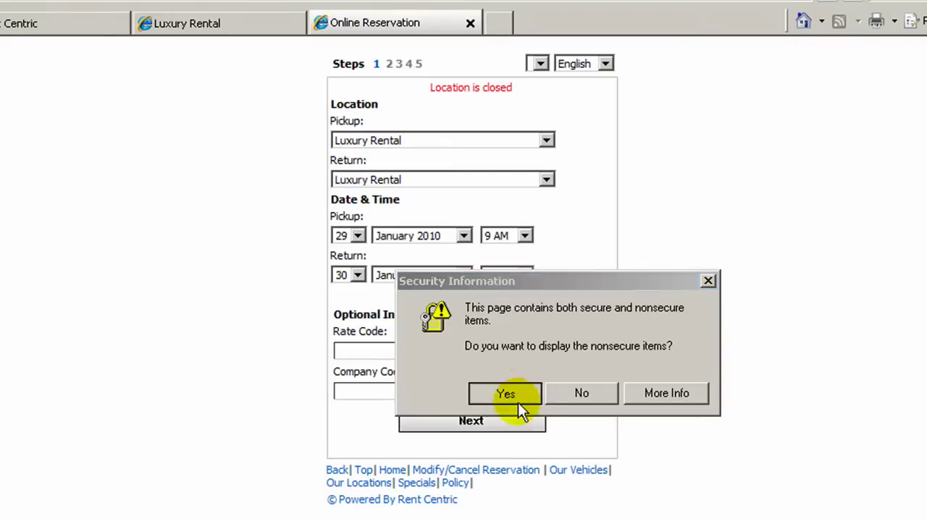
left_click(518, 399)
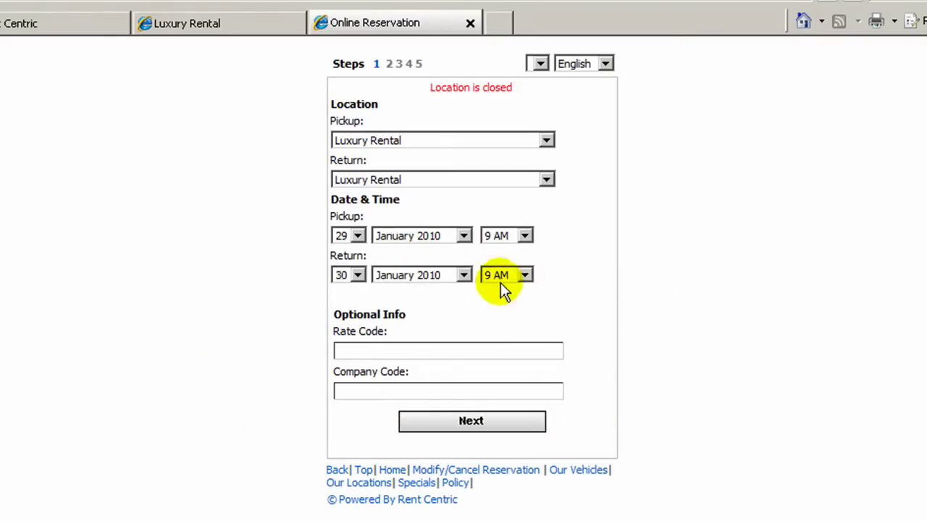
left_click(362, 304)
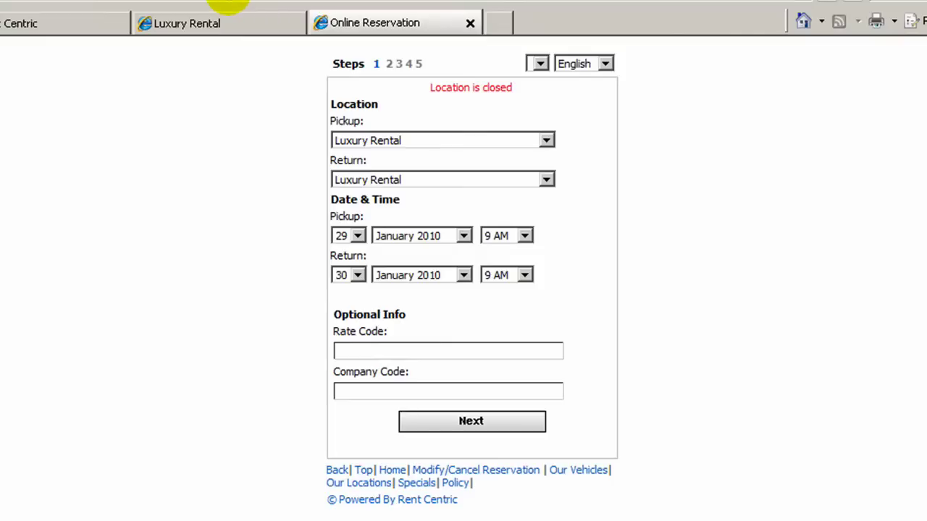
left_click_drag(275, 0, 347, 0)
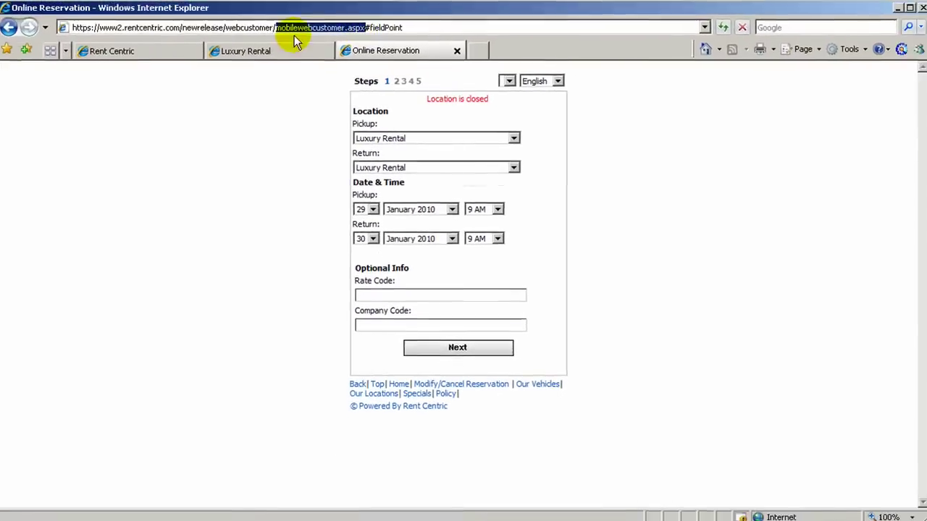
Load the 'Mobile' version of the confirmation page address, allowing its nonsecure items
left_click(278, 48)
left_click(305, 27)
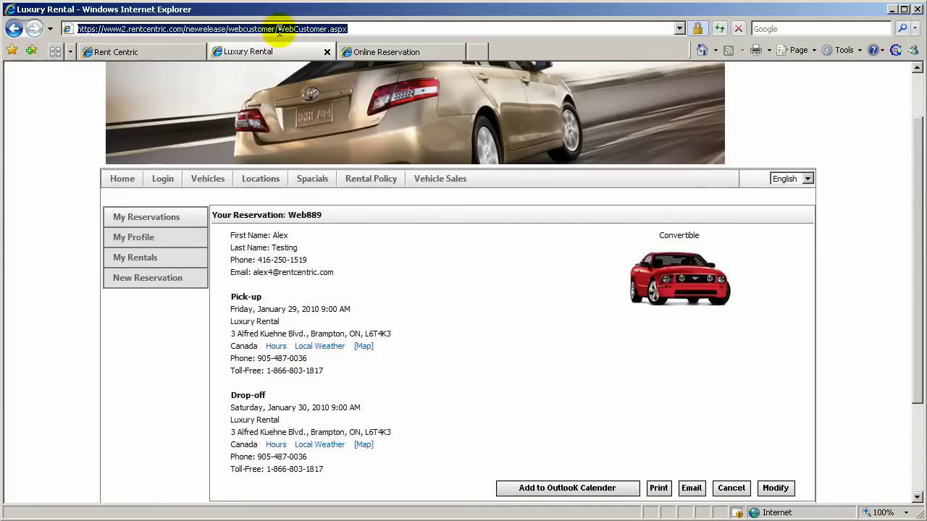
left_click_drag(275, 27, 275, 28)
left_click(278, 29)
type("Mobile")
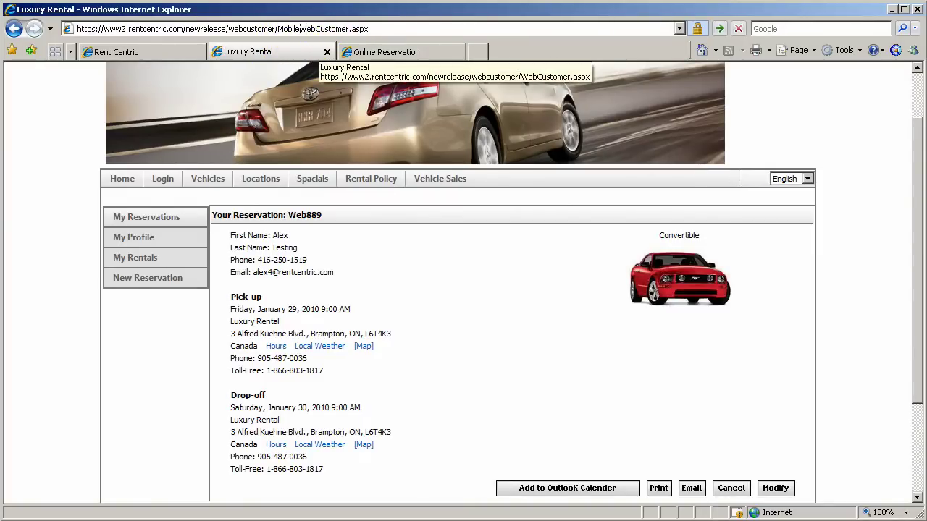
key("Return")
left_click(480, 322)
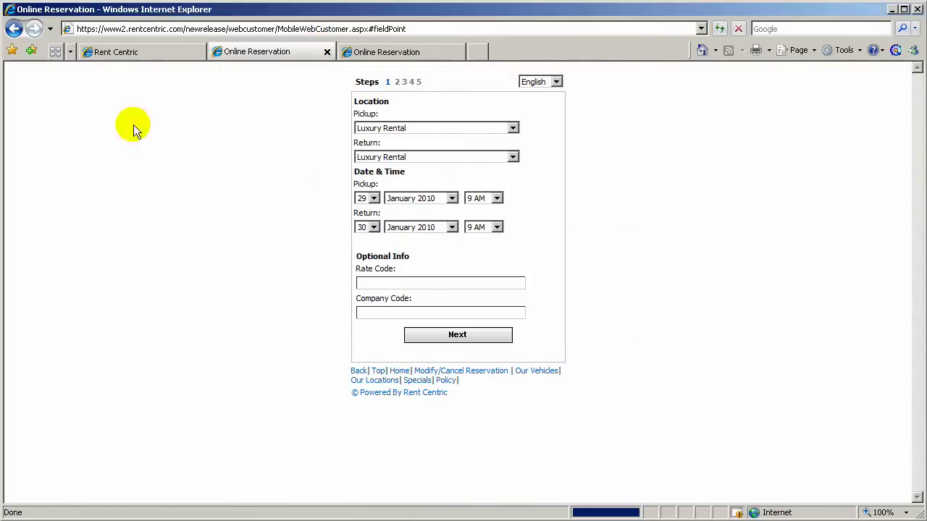
Go back twice from the mobile reservation form to the Web889 confirmation
left_click(151, 54)
left_click(258, 57)
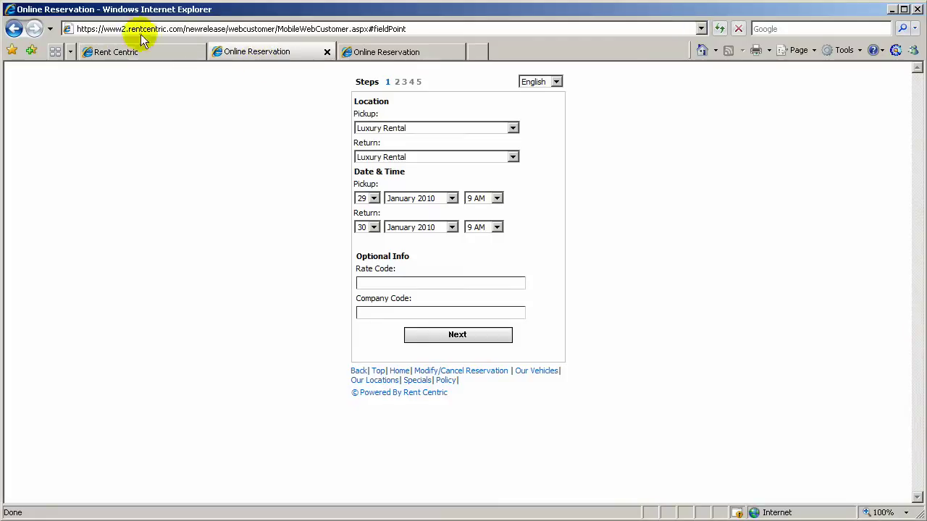
left_click(16, 30)
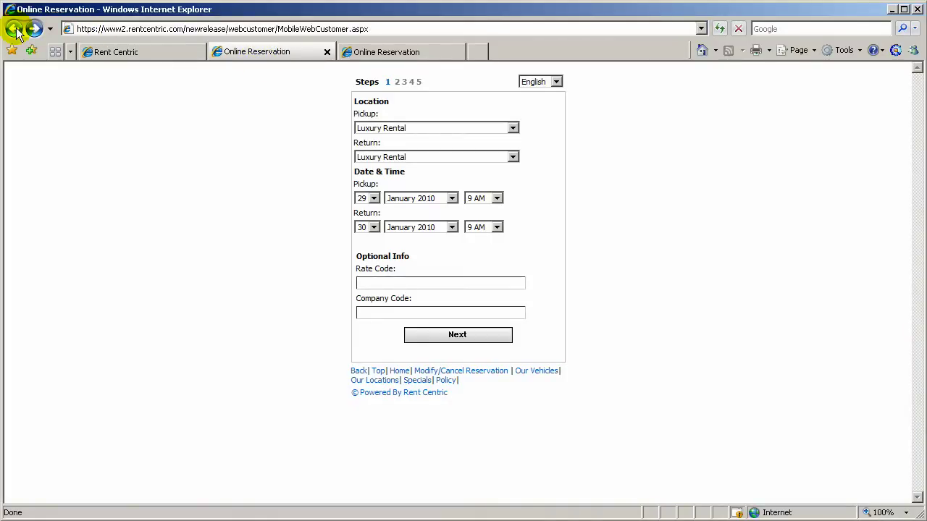
left_click(15, 30)
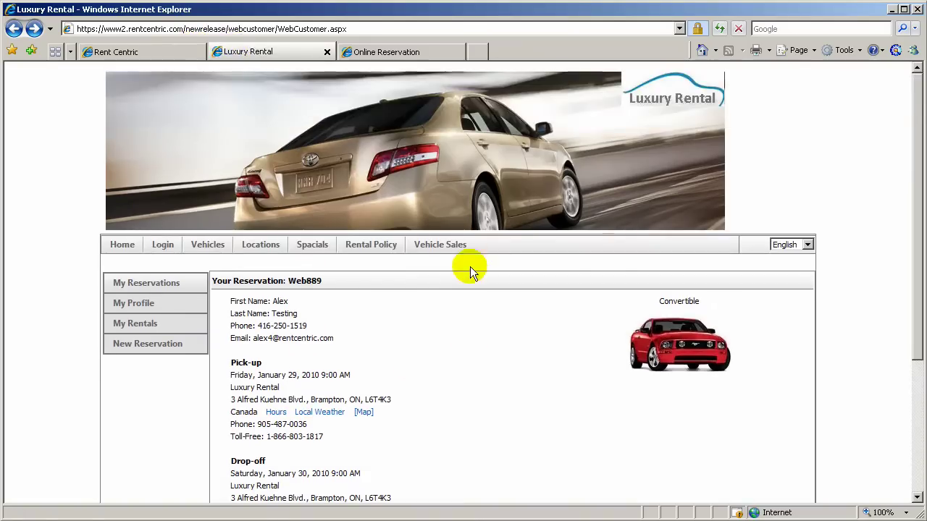
View the 2005 TOYOTA Corolla at $18,000 under Vehicle Sales, then return to the admin fleet list
left_click(439, 244)
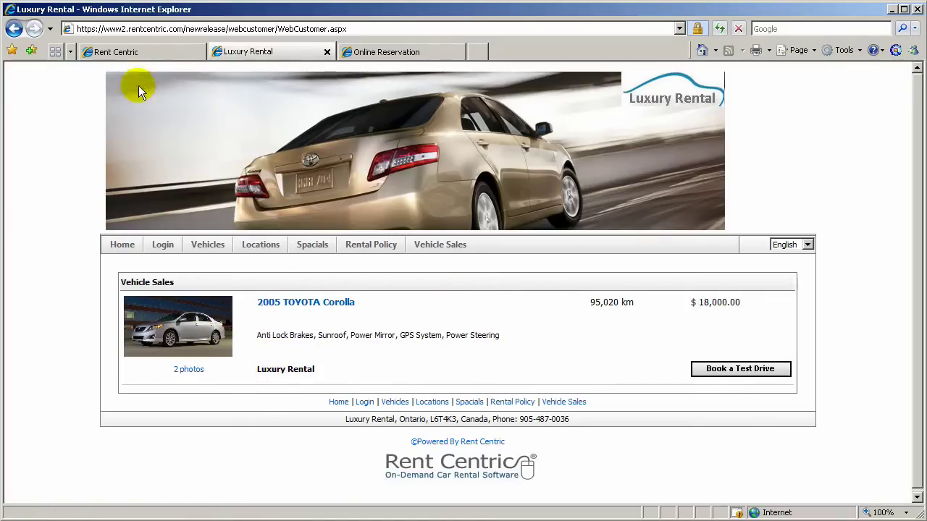
left_click(136, 53)
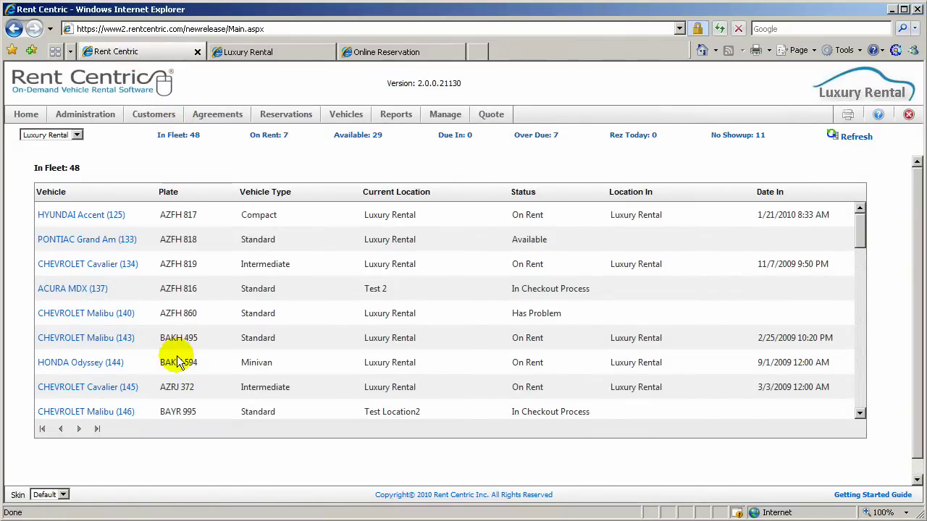
Tick Sell Online in TOYOTA Corolla (148)'s ownership record and select its 18000 sales price
scroll(177, 362, "down", 5)
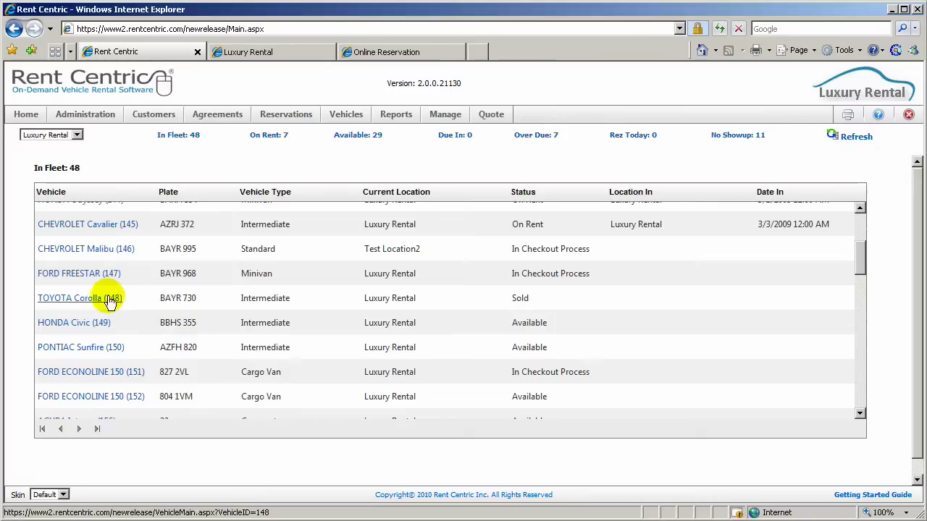
left_click(100, 298)
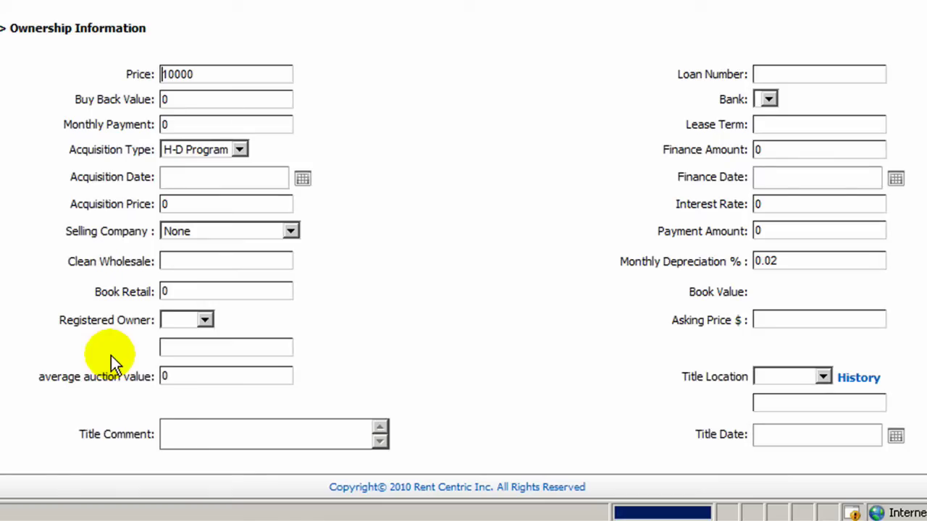
scroll(111, 355, "down", 5)
scroll(110, 355, "down", 2)
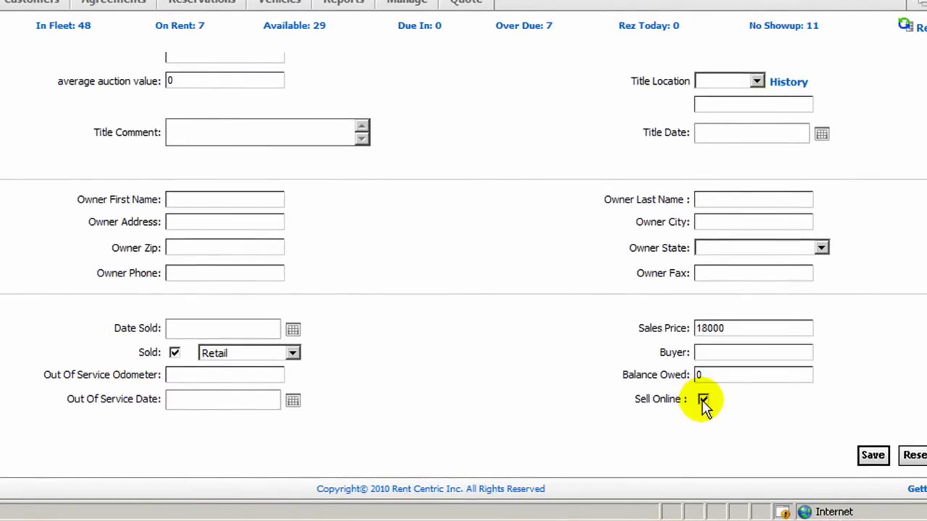
left_click(703, 401)
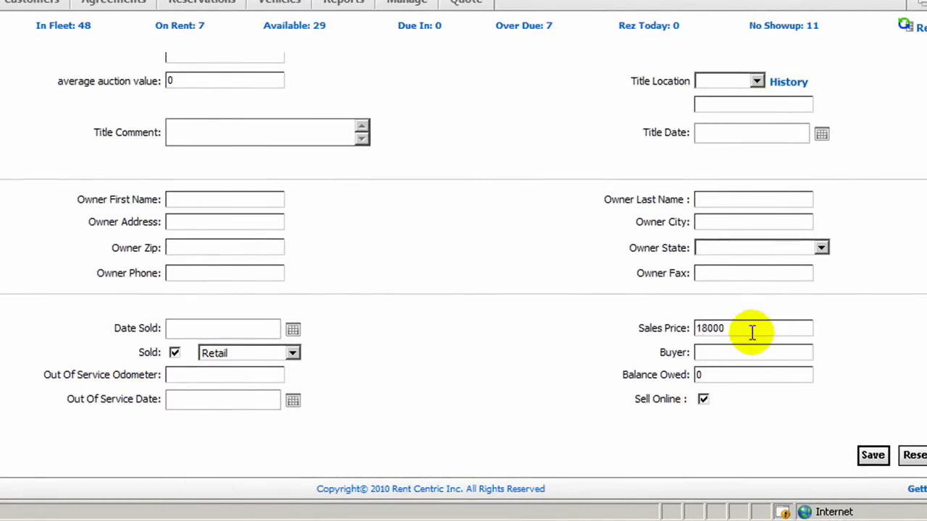
left_click_drag(751, 326, 678, 323)
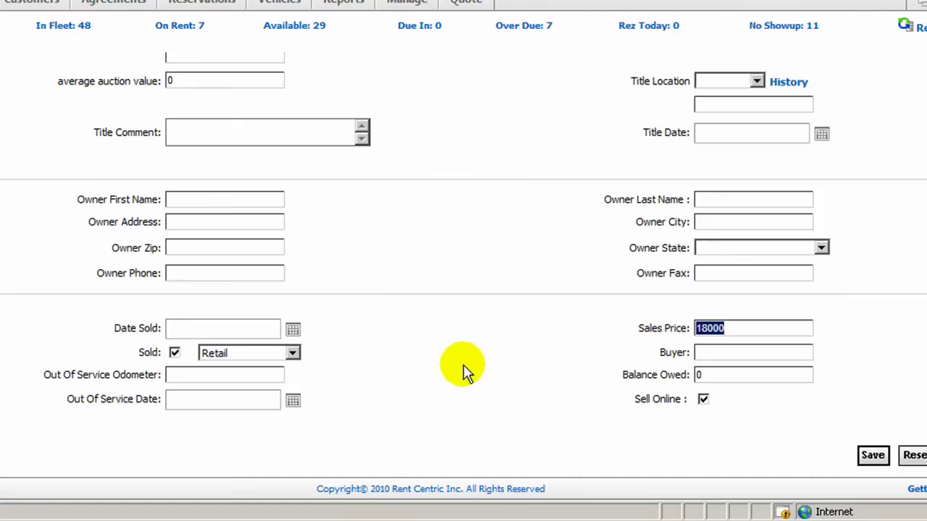
Open the customer site's 2005 TOYOTA Corolla sale page and highlight its listed features
left_click(273, 56)
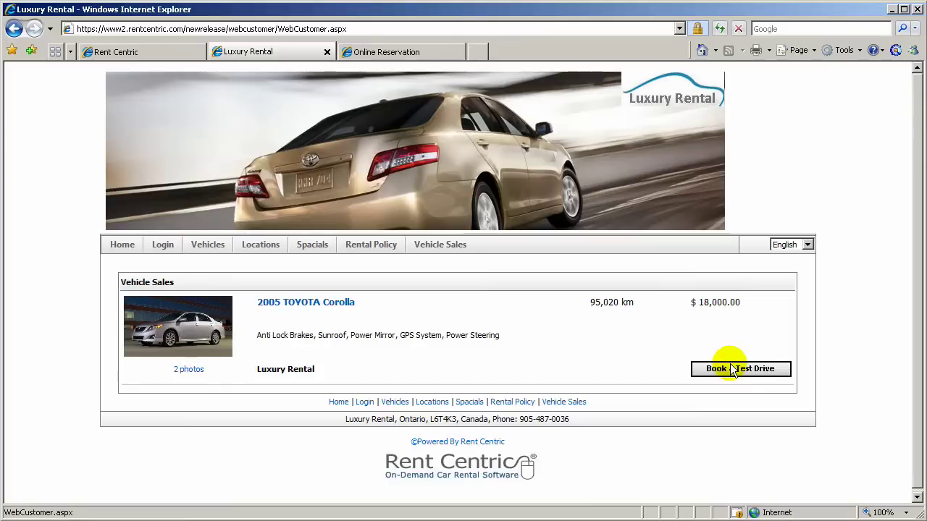
left_click(217, 329)
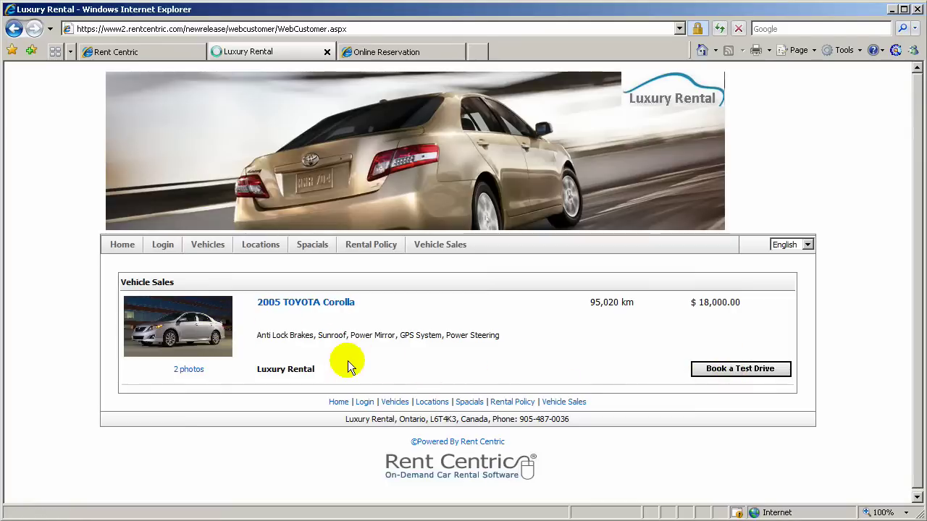
scroll(347, 365, "down", 3)
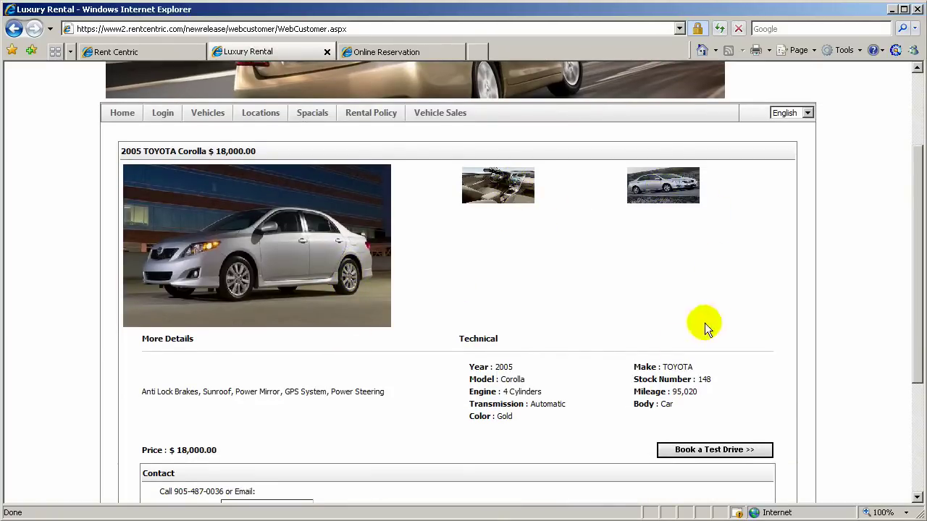
scroll(680, 340, "down", 3)
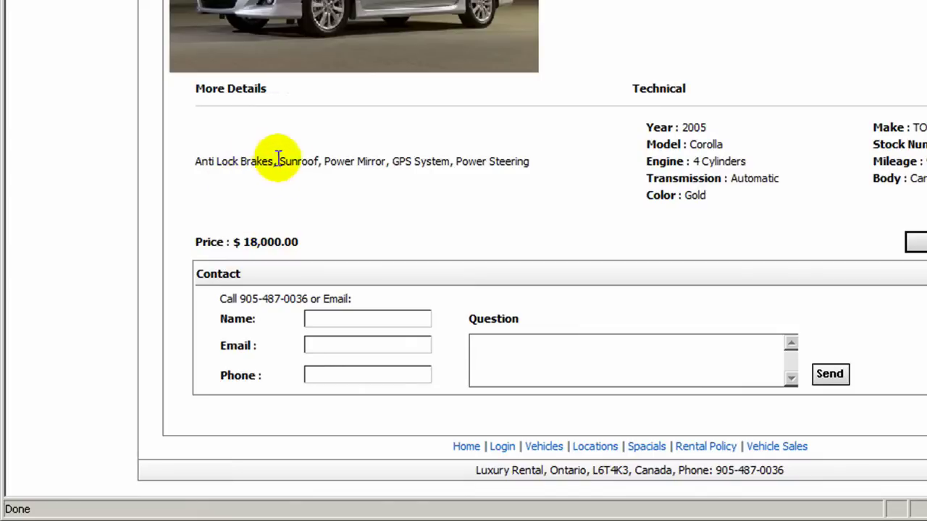
left_click_drag(275, 161, 536, 163)
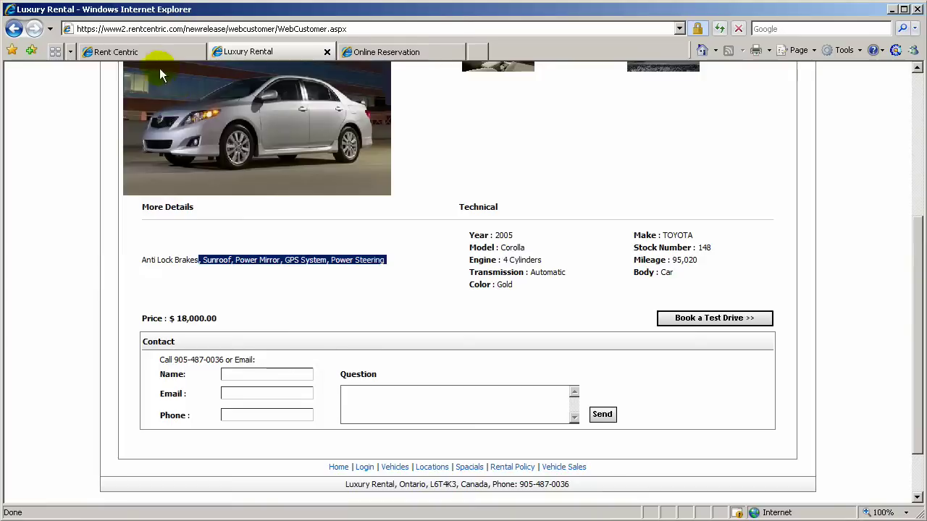
Open Corolla (148)'s Vehicle Specifications, dismiss the expired plate alert, and review its five options
left_click(144, 52)
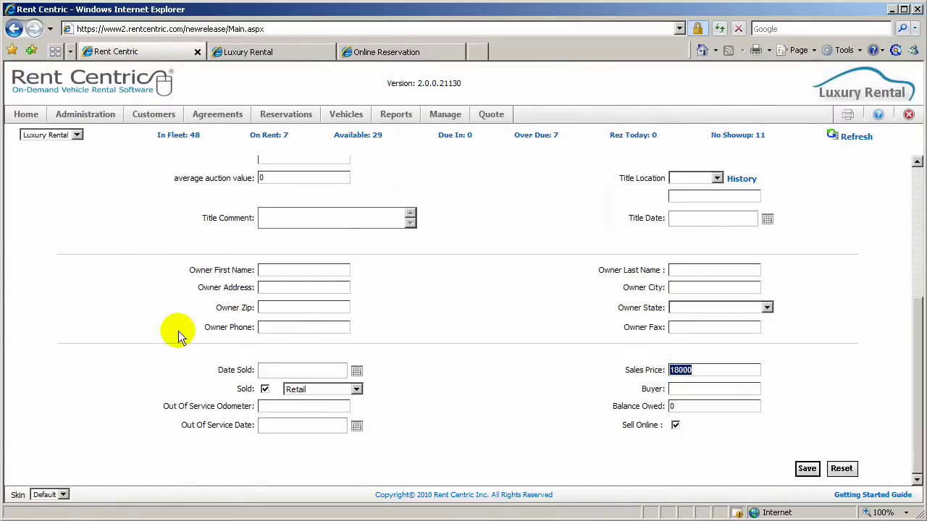
scroll(178, 331, "up", 5)
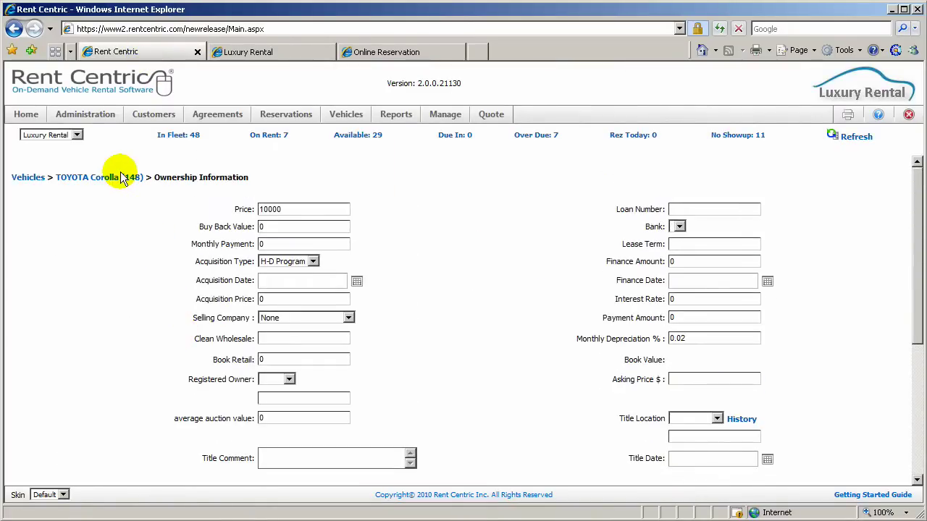
left_click(120, 177)
left_click(105, 449)
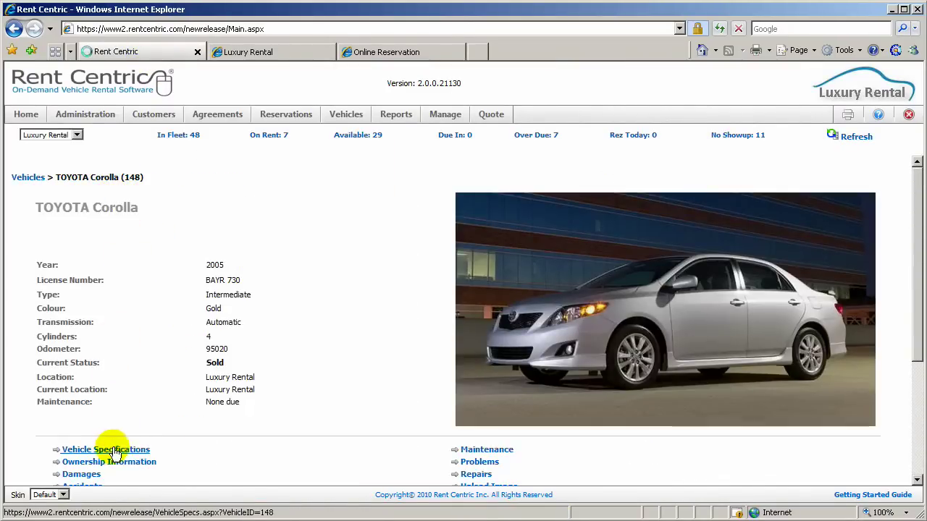
left_click(528, 325)
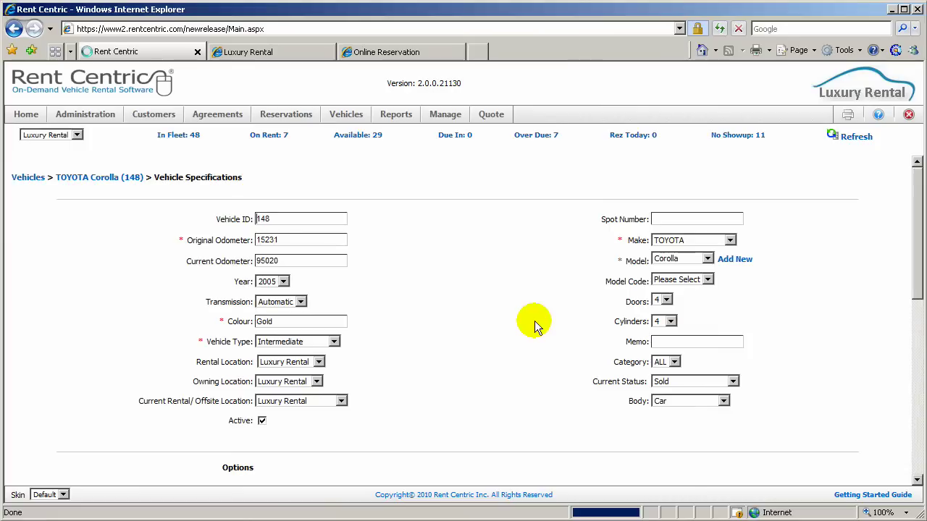
scroll(534, 321, "down", 3)
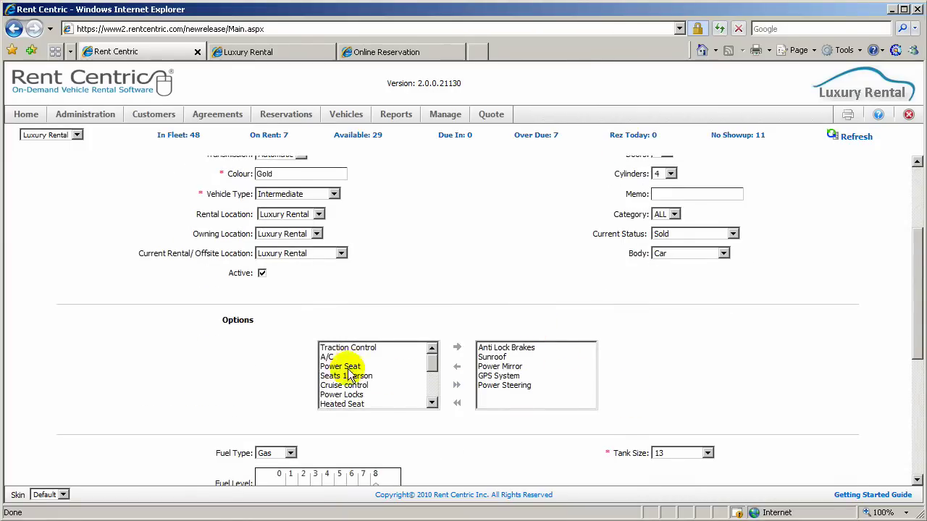
Try booking a Corolla test drive from the contact form and dismiss the 'ther are no rate' alert
left_click(267, 53)
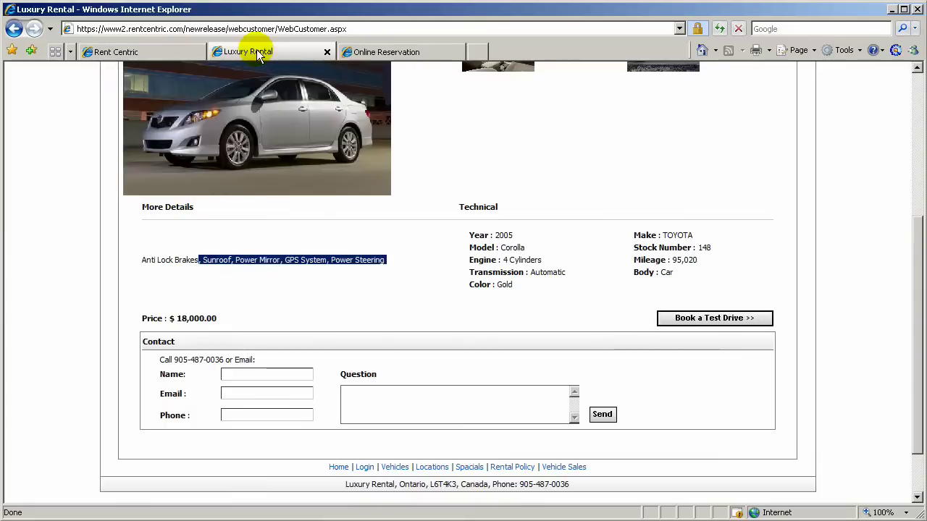
left_click(295, 255)
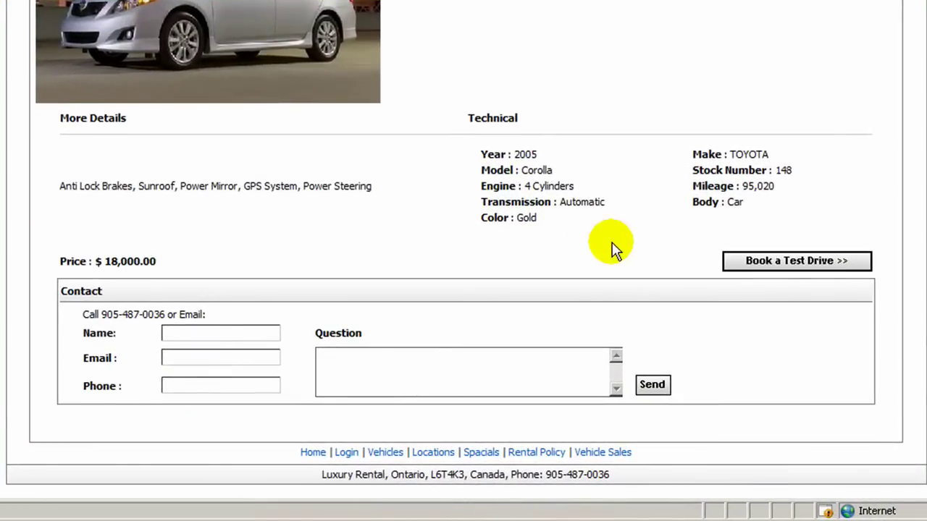
scroll(600, 262, "down", 3)
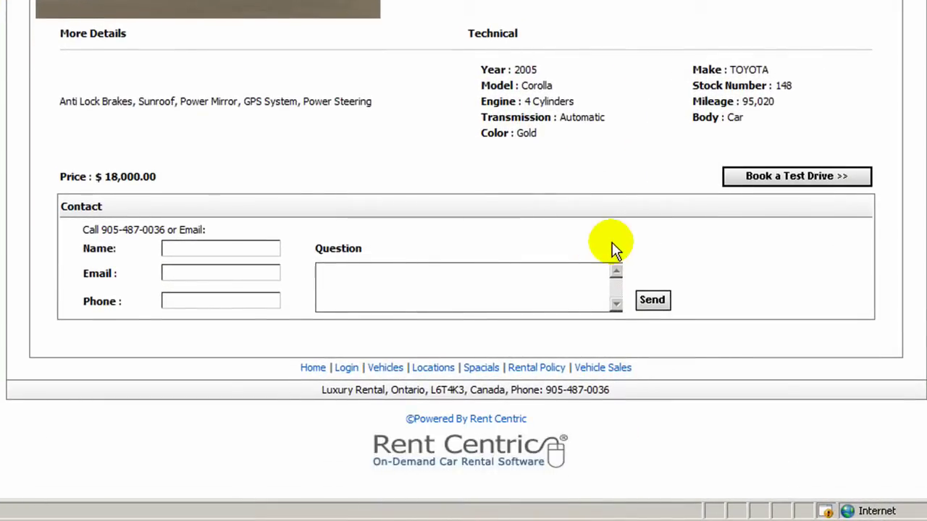
left_click(176, 300)
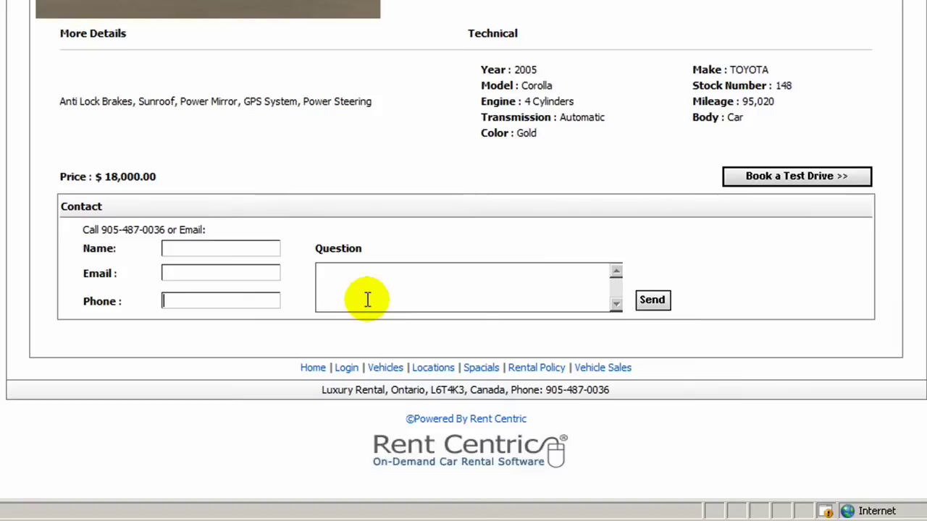
scroll(652, 268, "up", 2)
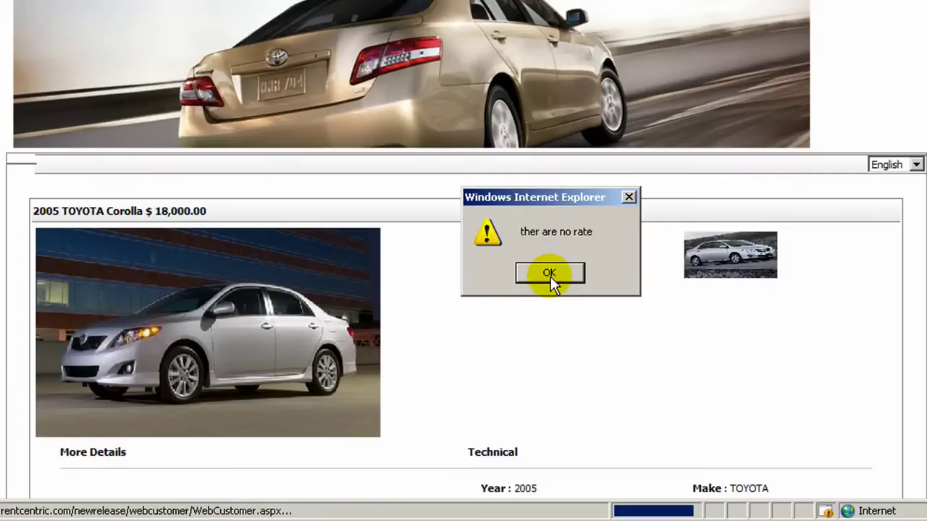
left_click(549, 273)
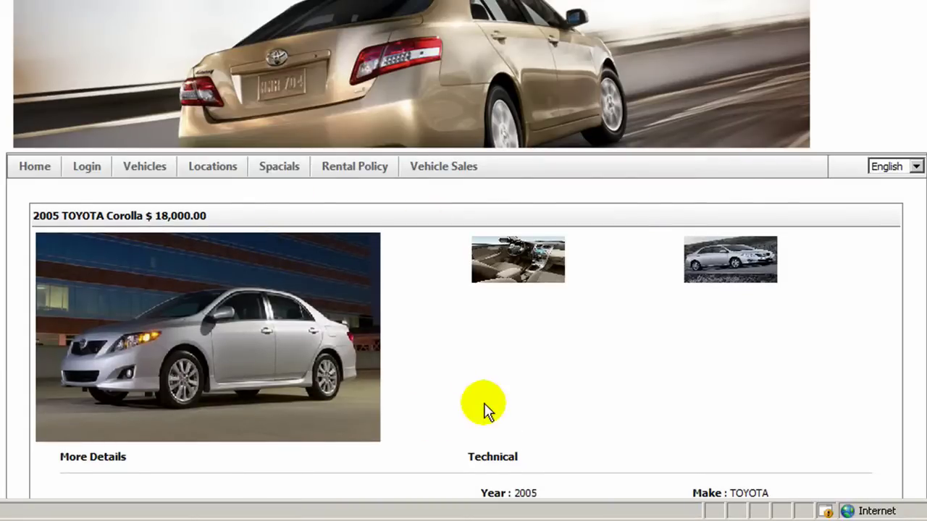
scroll(483, 407, "down", 3)
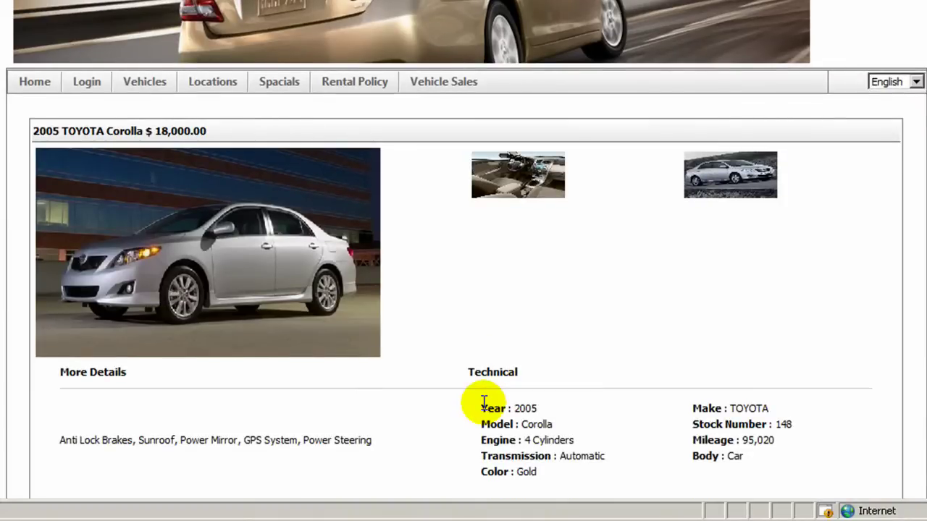